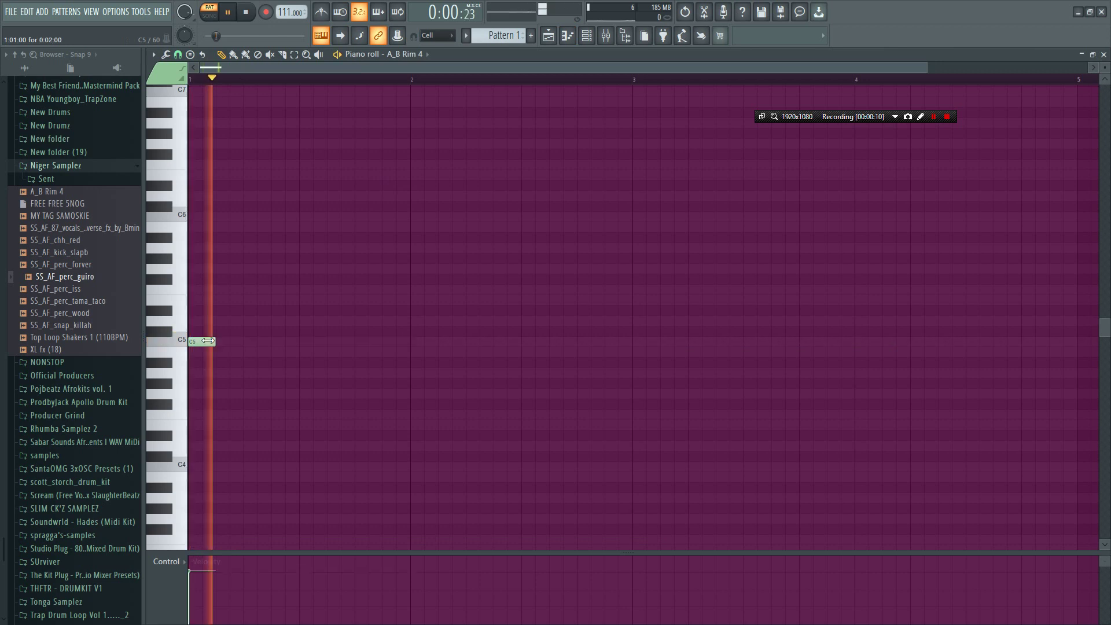
# - Add four more C5 rim hits in bar 1 of the A_B Rim 4 piano roll and set the tempo to 105 BPM
pyautogui.click(339, 341)
pyautogui.click(367, 341)
pyautogui.scroll(-3, 282, 14)
pyautogui.scroll(-3, 282, 14)
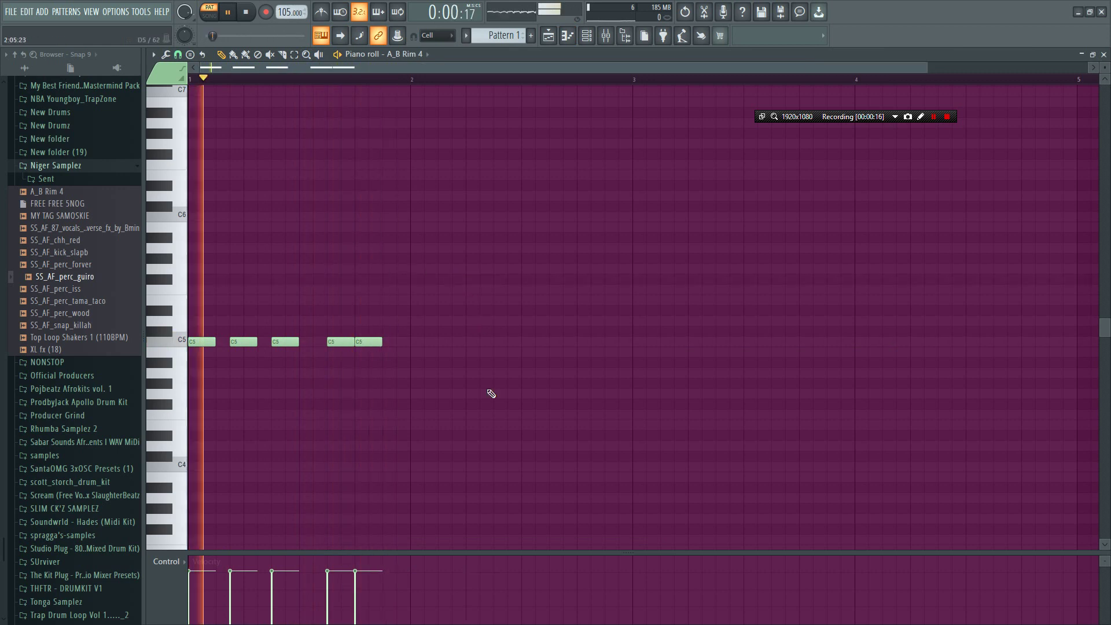
# - Duplicate all five rim hits into bar 2, aligned to the start of the bar
pyautogui.moveTo(488, 392); pyautogui.dragTo(189, 342)
pyautogui.hotkey('ctrl', 'b')
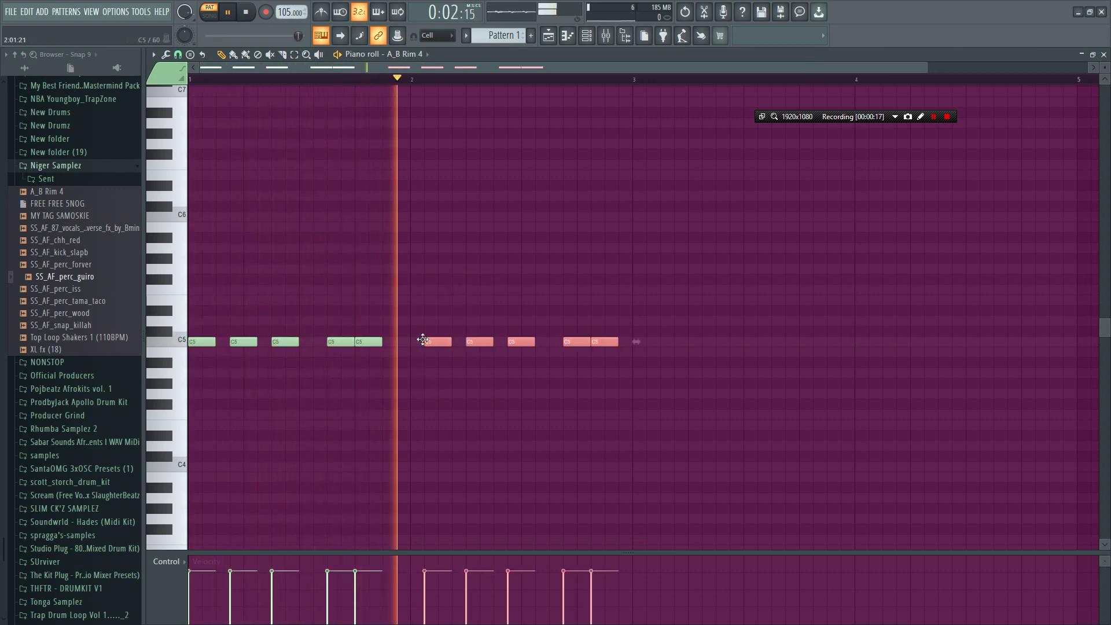
# - Copy the A_B Rim 4 notes into the SS_AF_snap_killah channel
pyautogui.click(586, 37)
pyautogui.press('space')
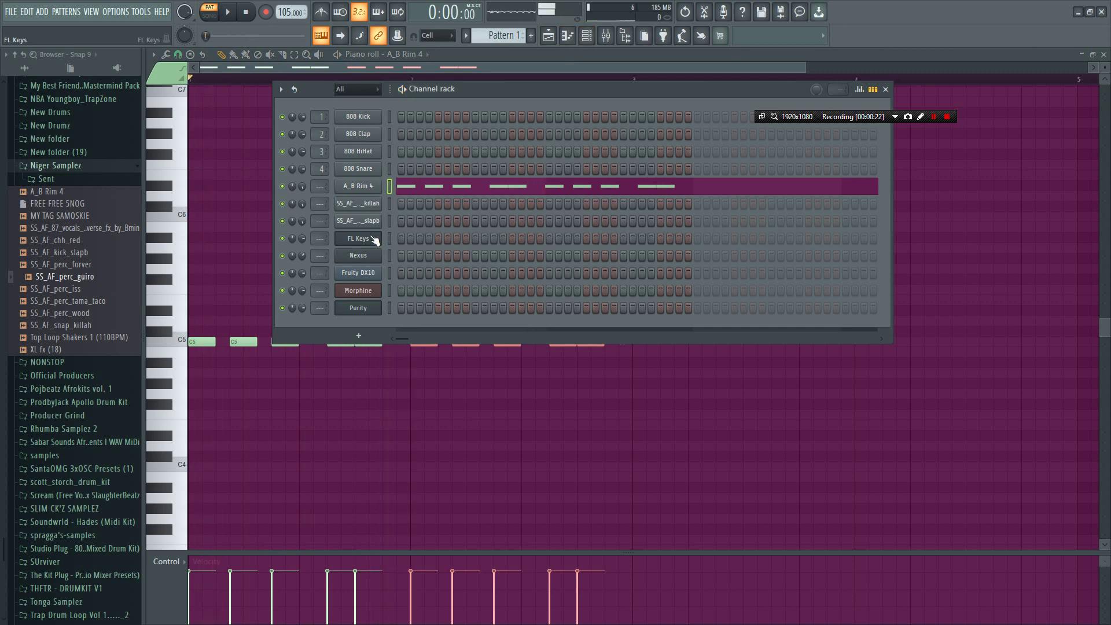
pyautogui.rightClick(371, 189)
pyautogui.click(493, 198)
pyautogui.rightClick(371, 205)
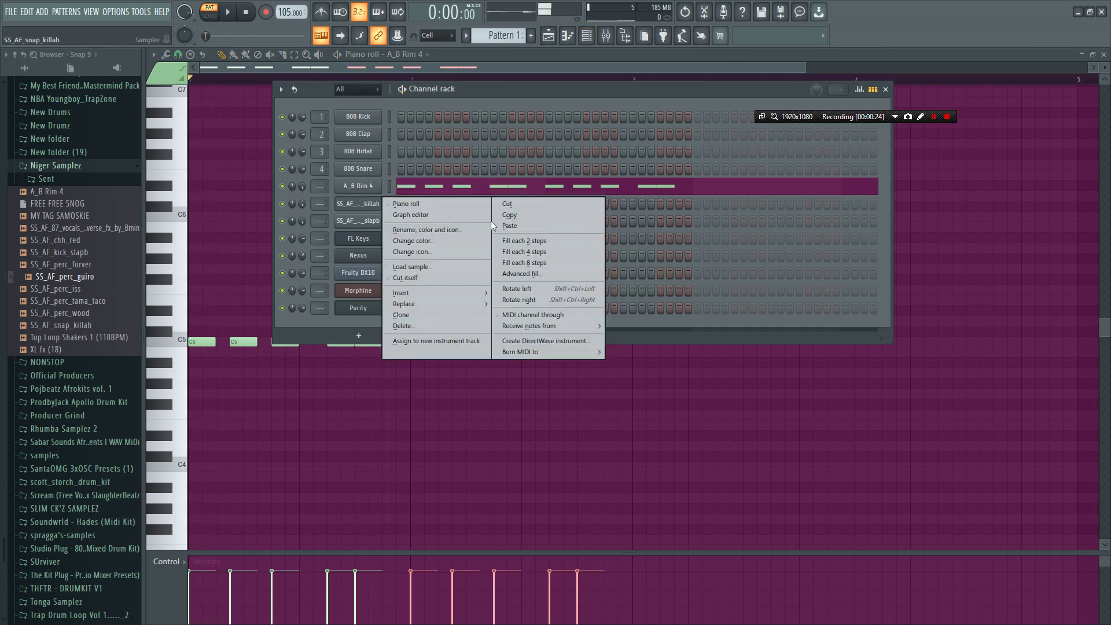
pyautogui.click(543, 217)
pyautogui.press('space')
pyautogui.rightClick(356, 182)
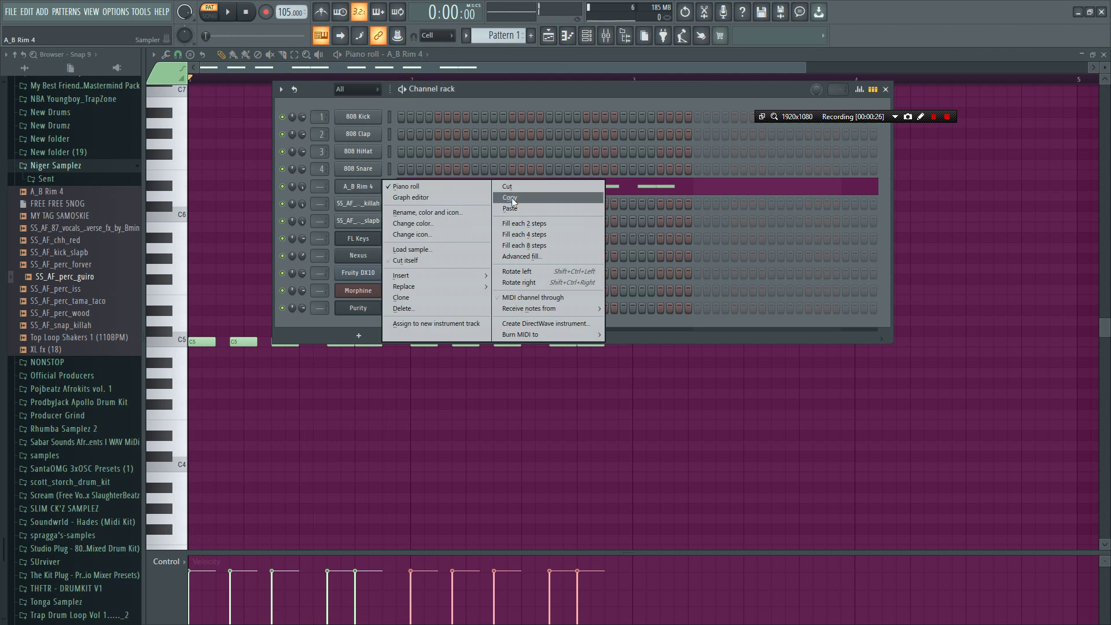
pyautogui.click(512, 197)
pyautogui.rightClick(370, 205)
pyautogui.click(556, 227)
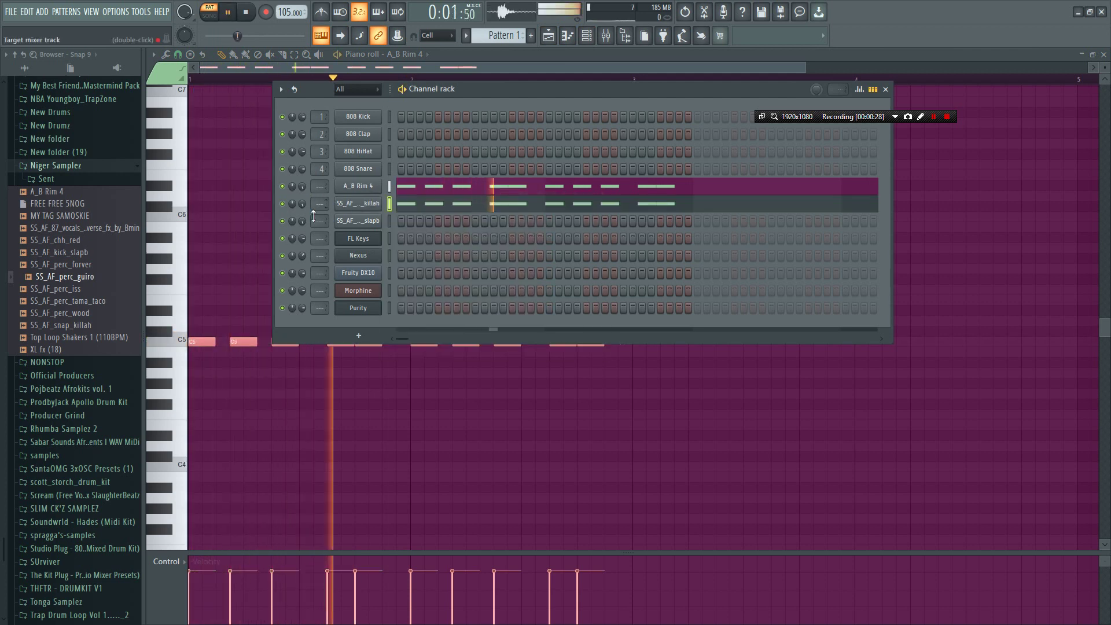
# - In the FL Keys piano roll, draw G#3 across bar 1 and half-bar A#3 and B3 notes in bar 2
pyautogui.rightClick(366, 241)
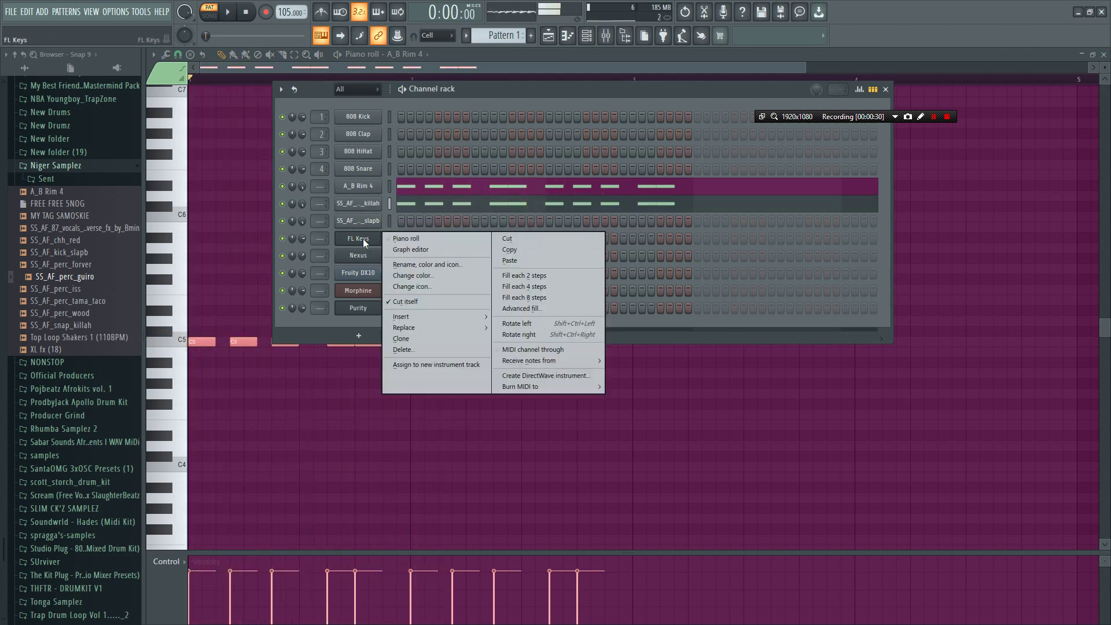
pyautogui.click(424, 236)
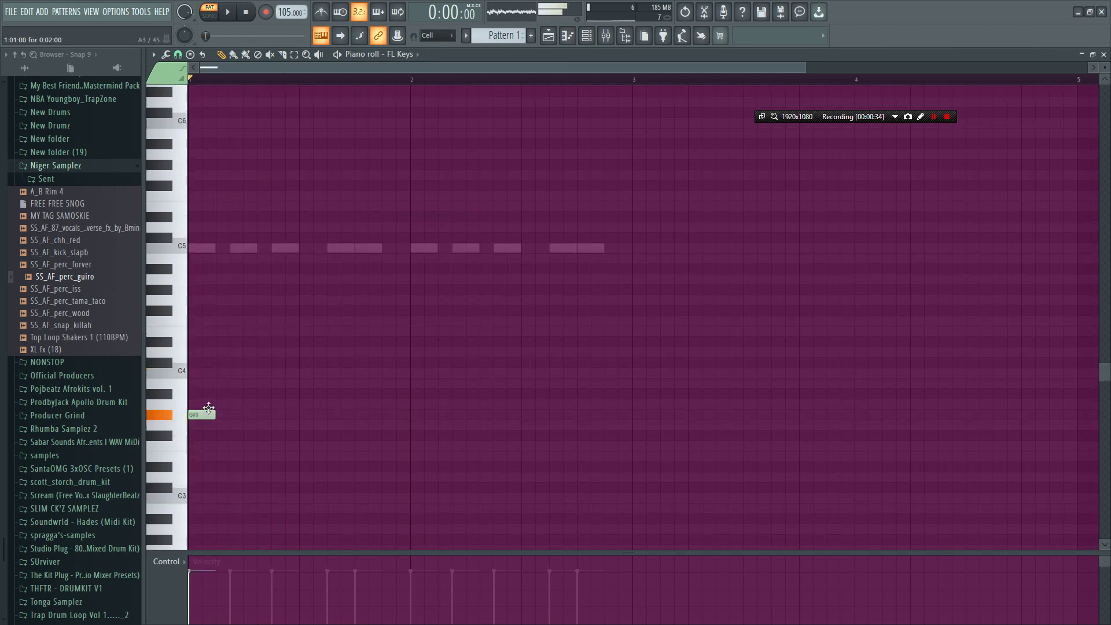
pyautogui.press('space')
pyautogui.moveTo(216, 414); pyautogui.dragTo(410, 411)
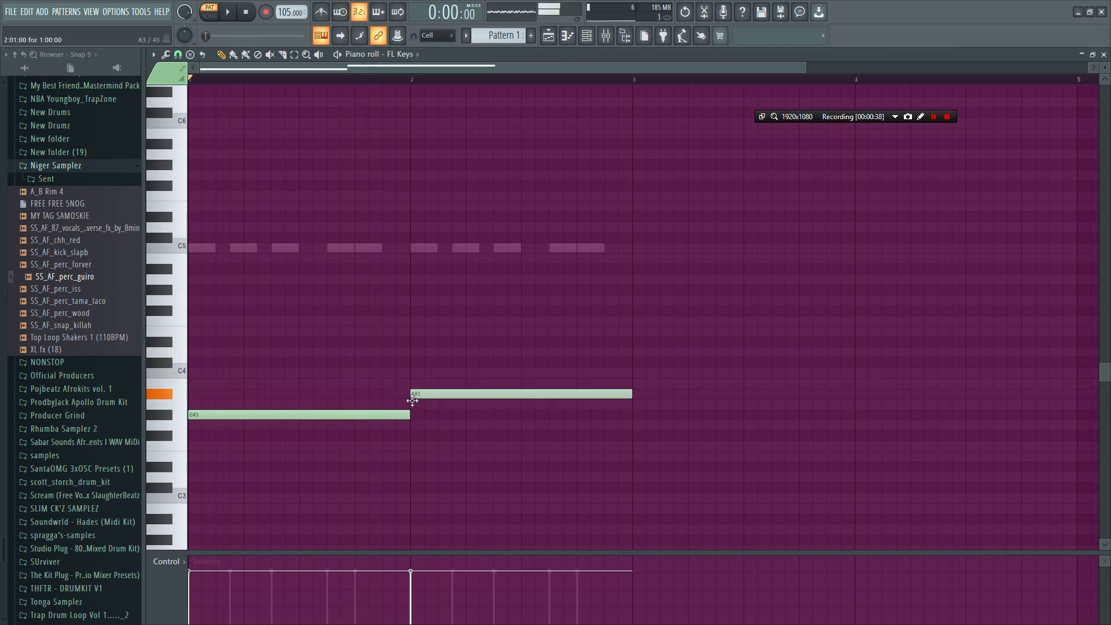
pyautogui.click(497, 364)
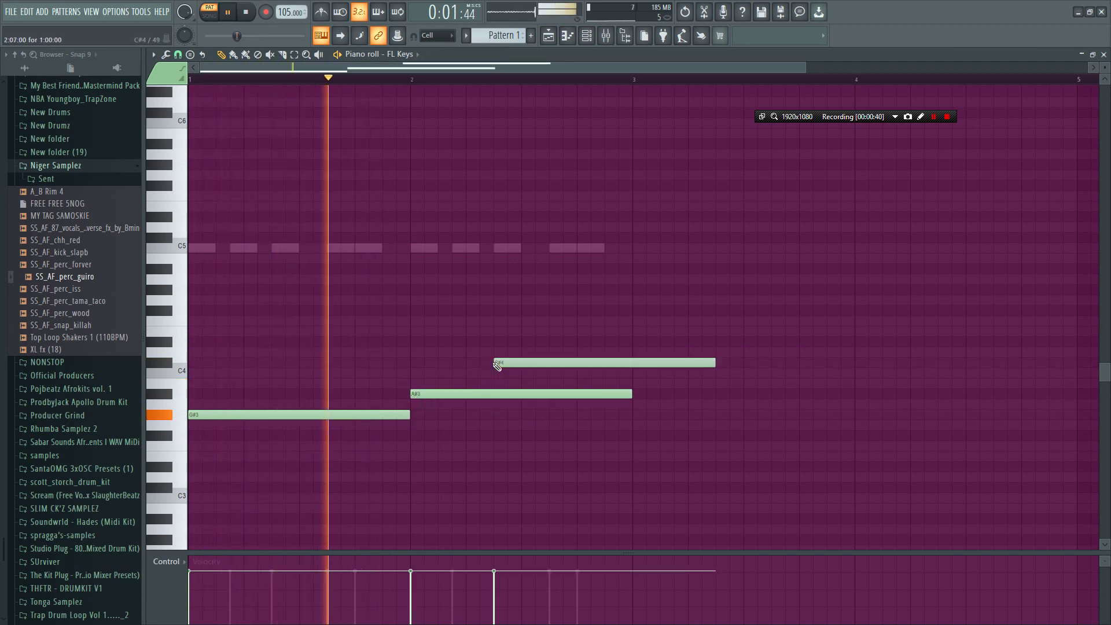
pyautogui.rightClick(498, 364)
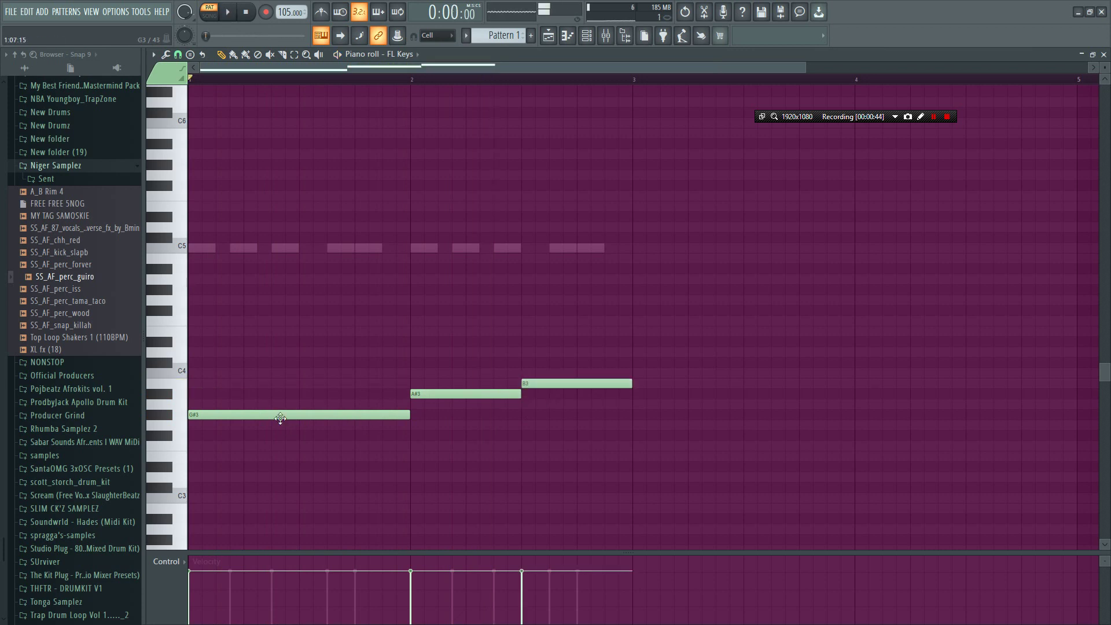
# - Add matching-length harmony notes above the FL Keys line: B3 over G#3, C#4 over A#3 and D#4 over B3
pyautogui.moveTo(269, 372); pyautogui.dragTo(266, 389)
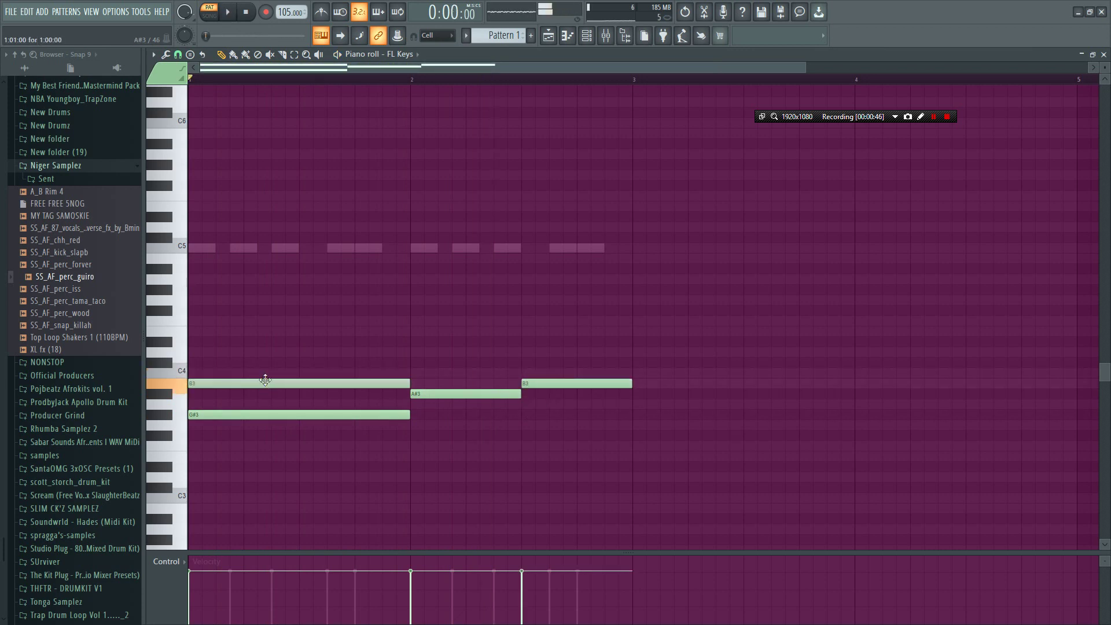
pyautogui.press('space')
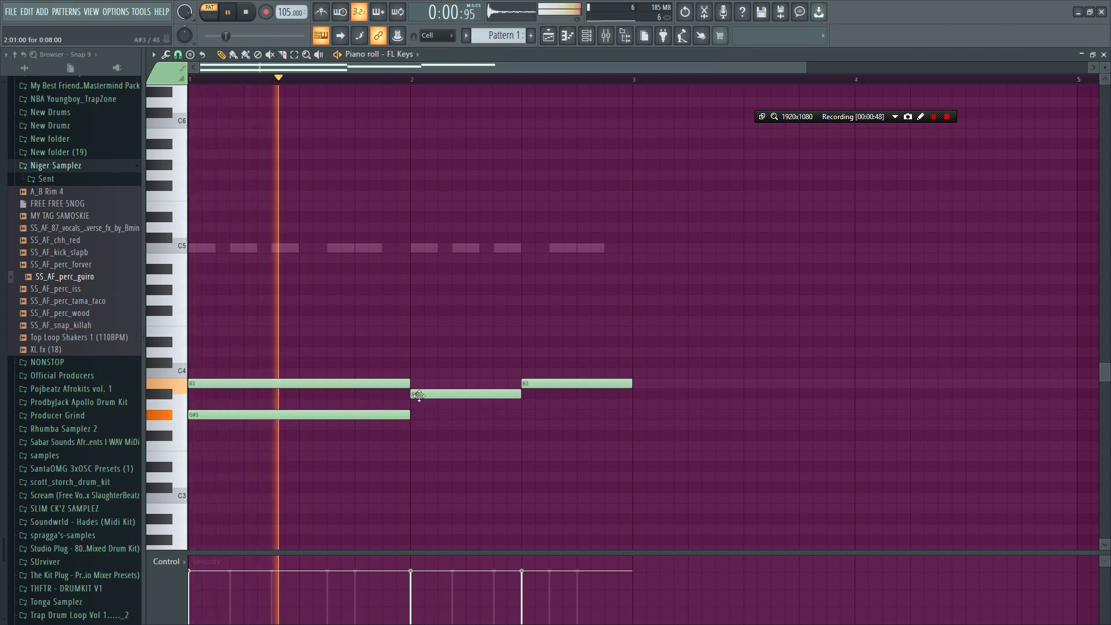
pyautogui.moveTo(422, 363)
pyautogui.mouseDown()
pyautogui.moveTo(422, 353)
pyautogui.moveTo(423, 370)
pyautogui.mouseUp()
pyautogui.press('space')
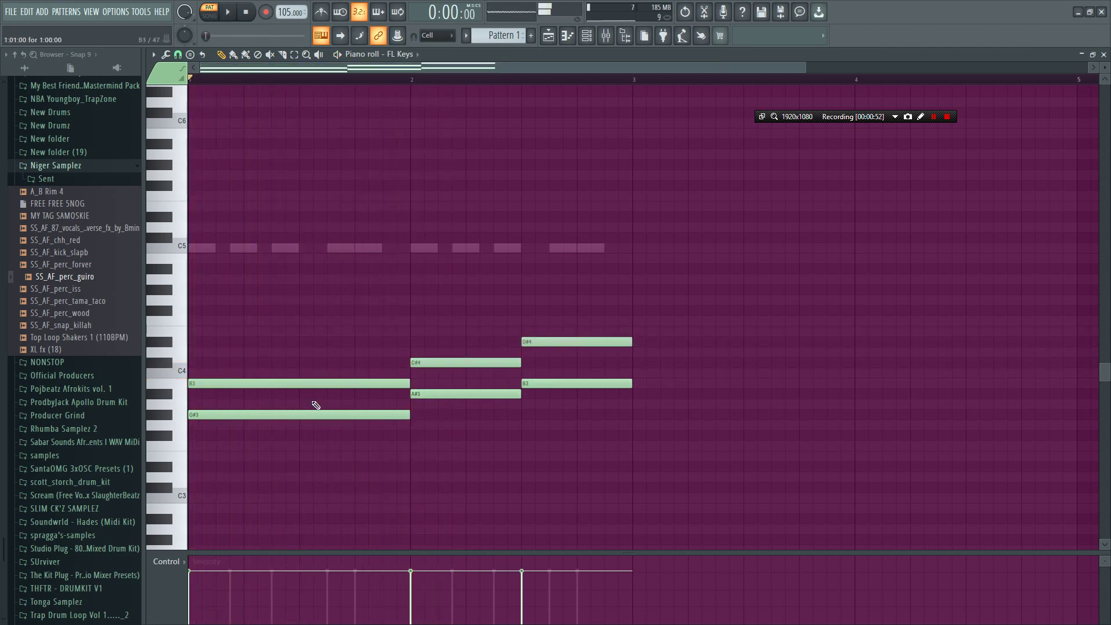
# - Add a one-bar E3 beneath the first chord and transpose all the FL Keys notes up one octave
pyautogui.hotkey('ctrl', 'a')
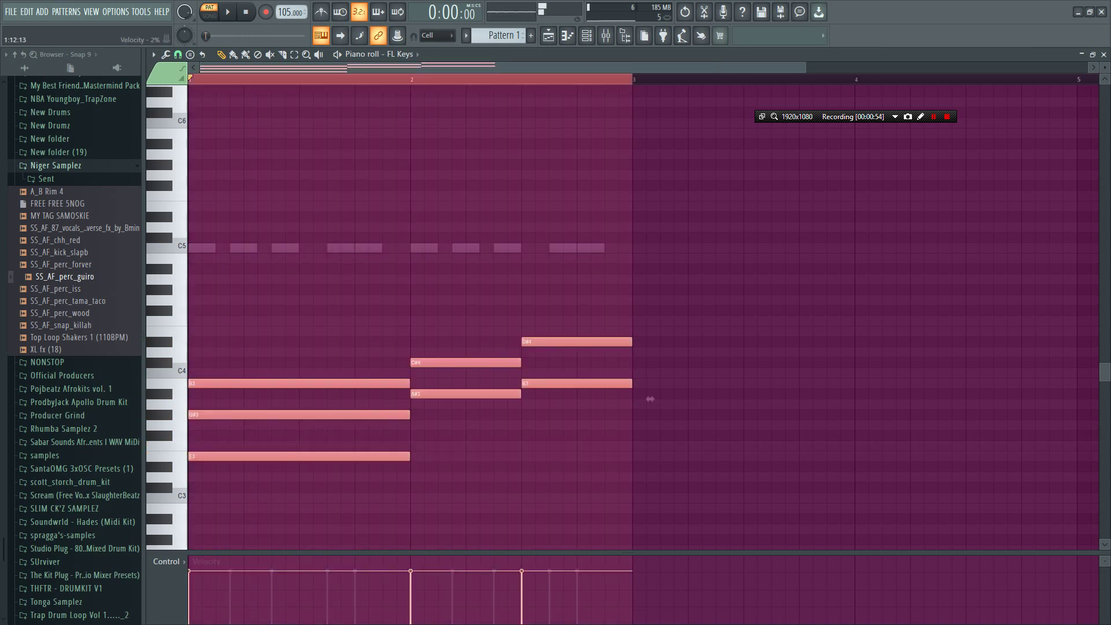
pyautogui.hotkey('ctrl', 'Up')
pyautogui.press('space')
pyautogui.scroll(4, 375, 325)
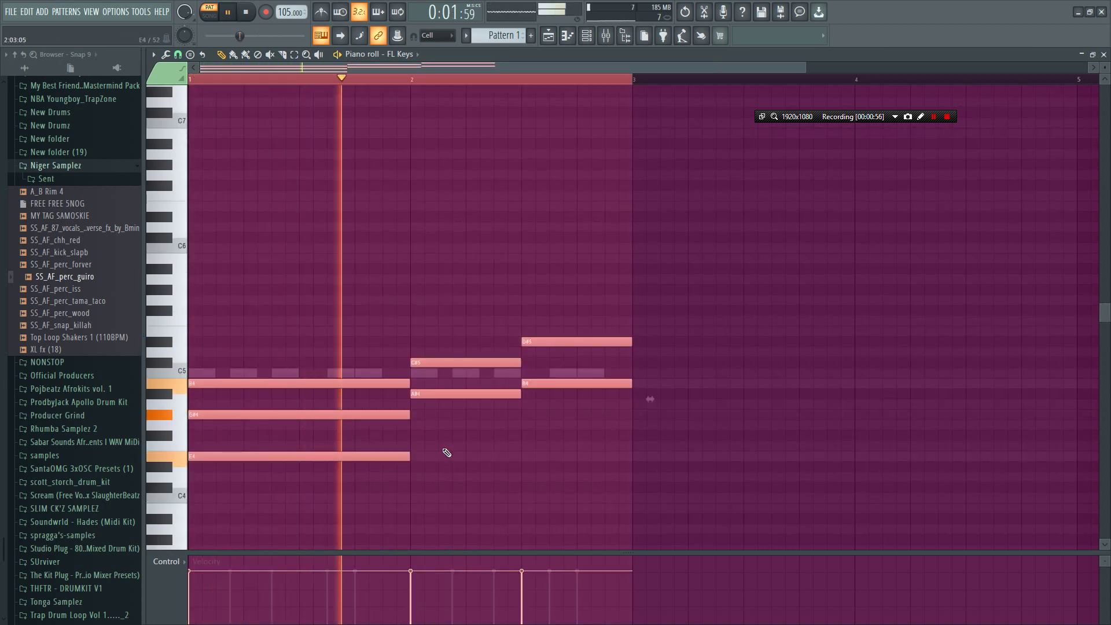
# - Complete the bar 2 chords with F#4 beneath the first half and G#4 beneath the second half
pyautogui.press('space')
pyautogui.click(377, 311)
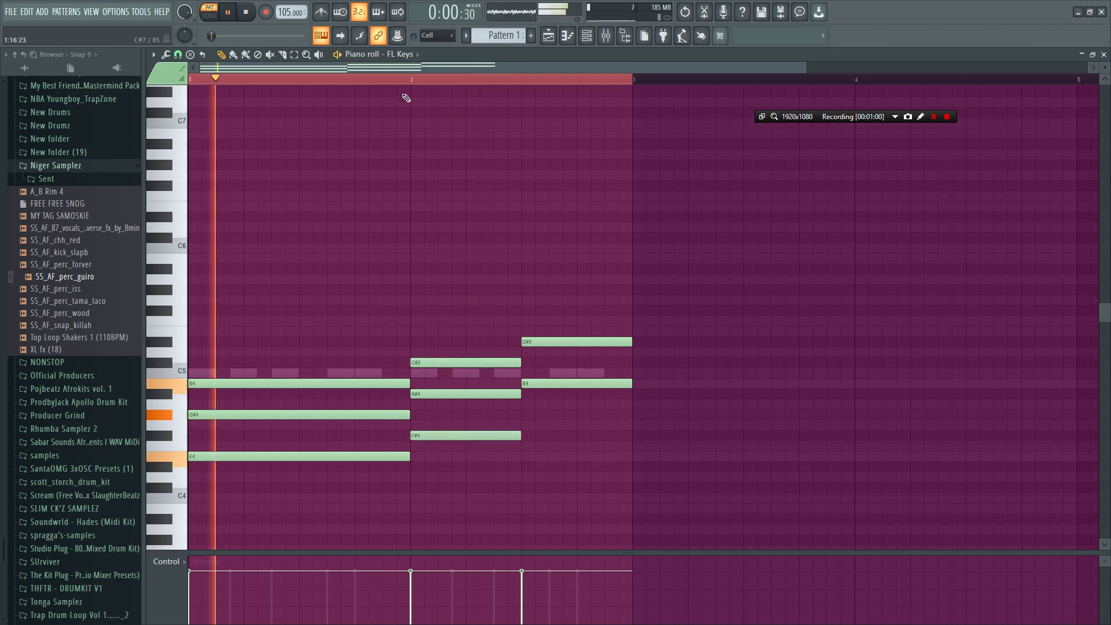
pyautogui.click(538, 321)
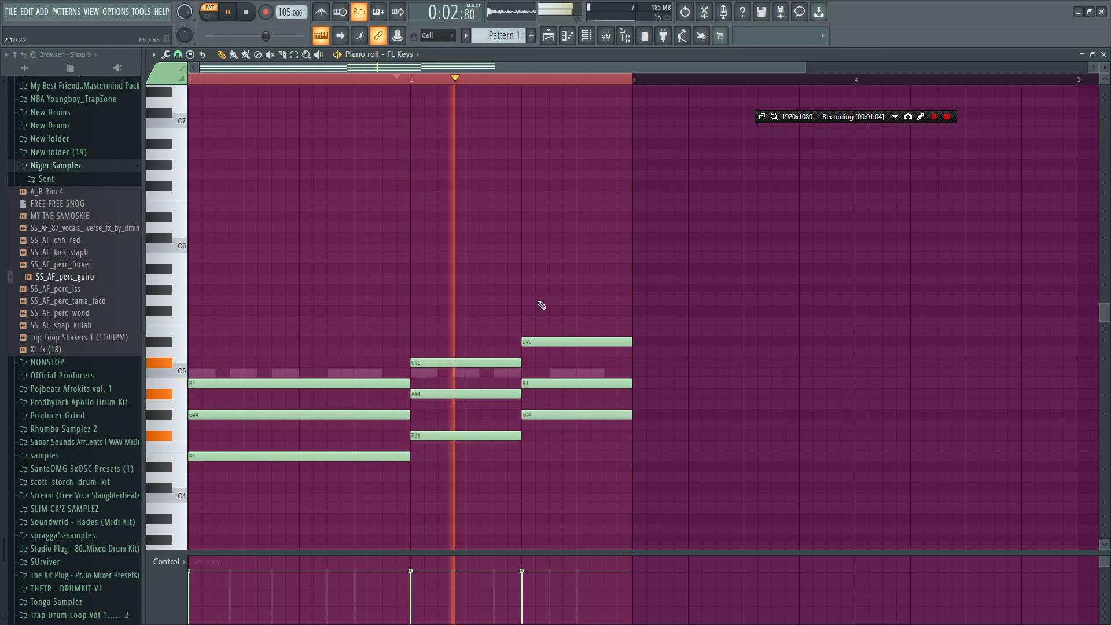
# - Duplicate the highest and lowest notes of each FL Keys chord and place the copies one octave lower
pyautogui.click(586, 35)
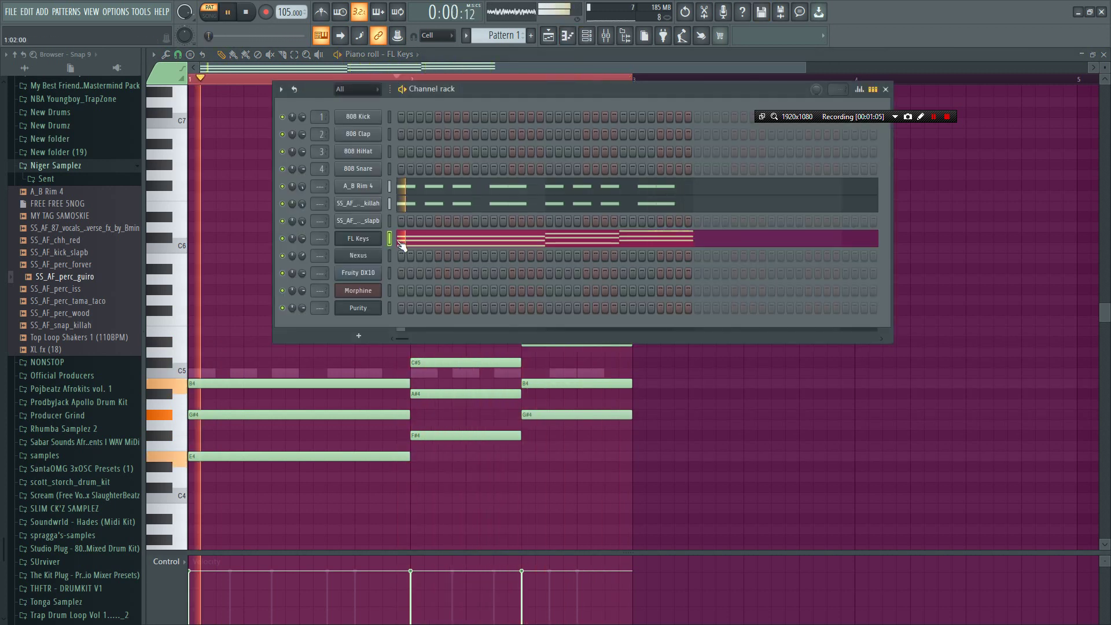
pyautogui.click(427, 243)
pyautogui.click(429, 244)
pyautogui.moveTo(298, 476); pyautogui.dragTo(646, 425)
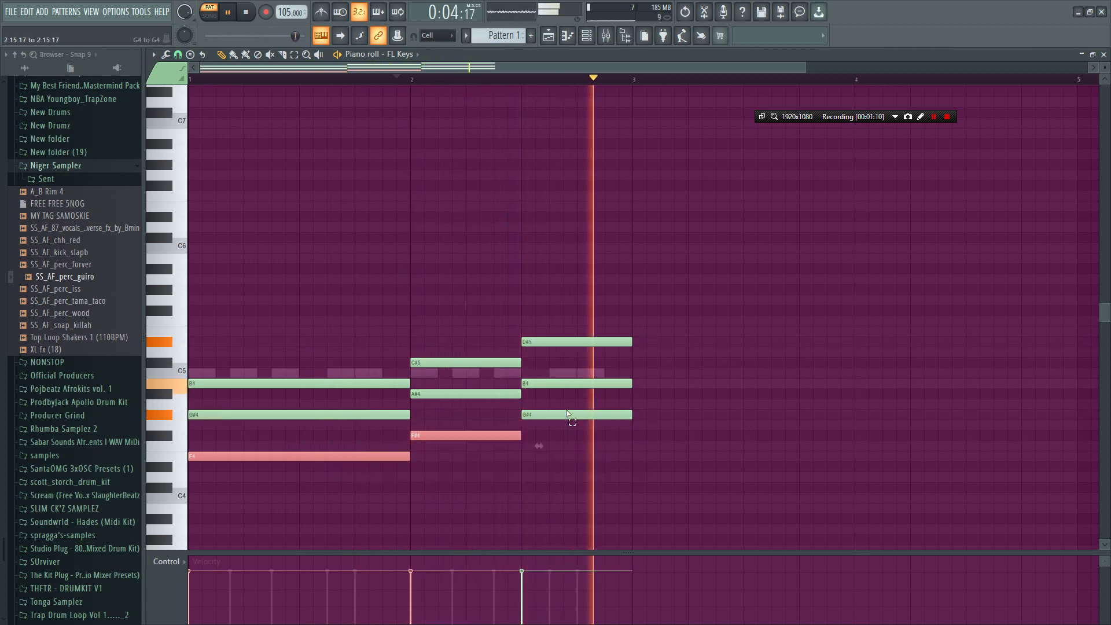
pyautogui.keyDown('ctrl'); pyautogui.keyDown('shift'); pyautogui.click(570, 416); pyautogui.keyUp('shift'); pyautogui.keyUp('ctrl')
pyautogui.keyDown('ctrl'); pyautogui.keyDown('shift'); pyautogui.click(321, 385); pyautogui.keyUp('shift'); pyautogui.keyUp('ctrl')
pyautogui.moveTo(441, 339); pyautogui.dragTo(458, 368)
pyautogui.moveTo(572, 327); pyautogui.dragTo(566, 354)
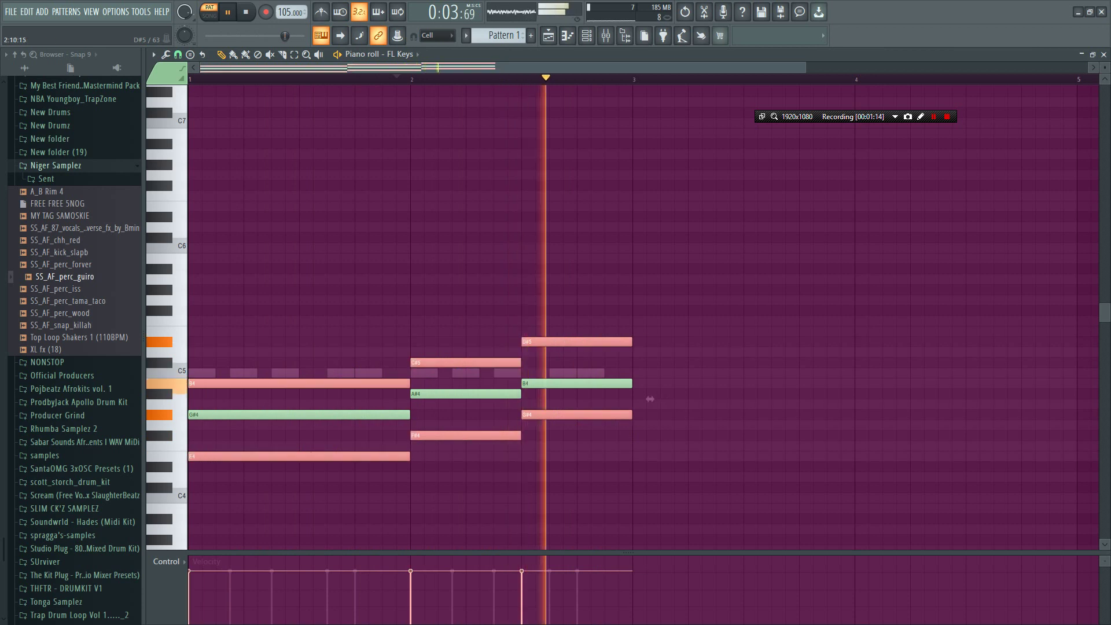
pyautogui.hotkey('ctrl', 'c')
pyautogui.hotkey('ctrl', 'v')
pyautogui.hotkey('ctrl', 'Up')
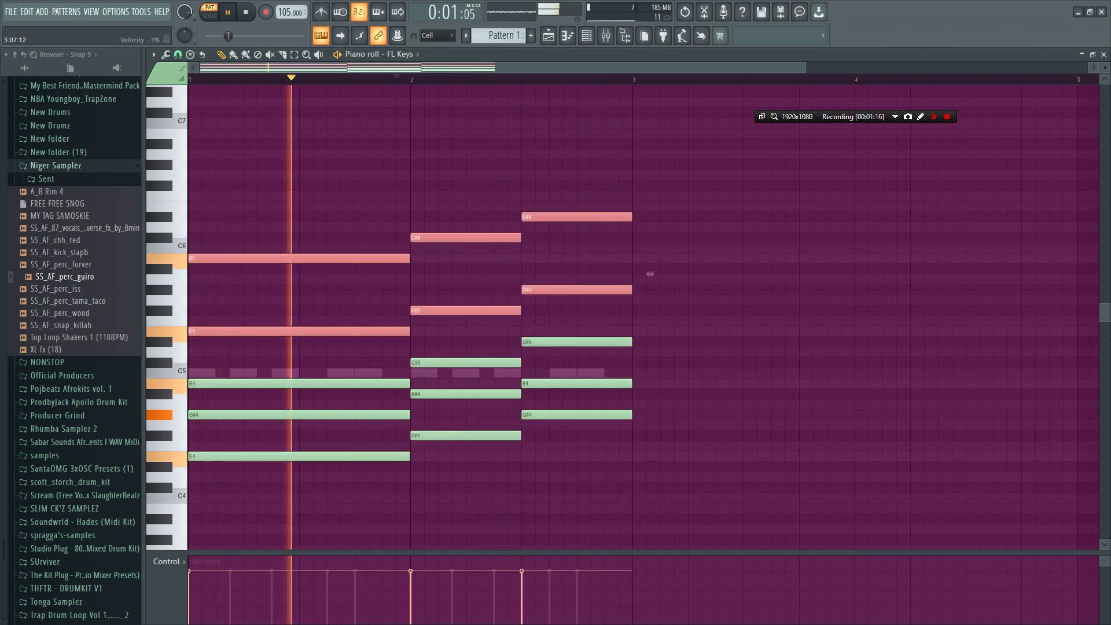
pyautogui.hotkey('ctrl', 'Down')
pyautogui.hotkey('ctrl', 'Down')
# - Try all the FL Keys chord notes one octave higher and shift them back down
pyautogui.hotkey('ctrl', 'a')
pyautogui.hotkey('ctrl', 'Up')
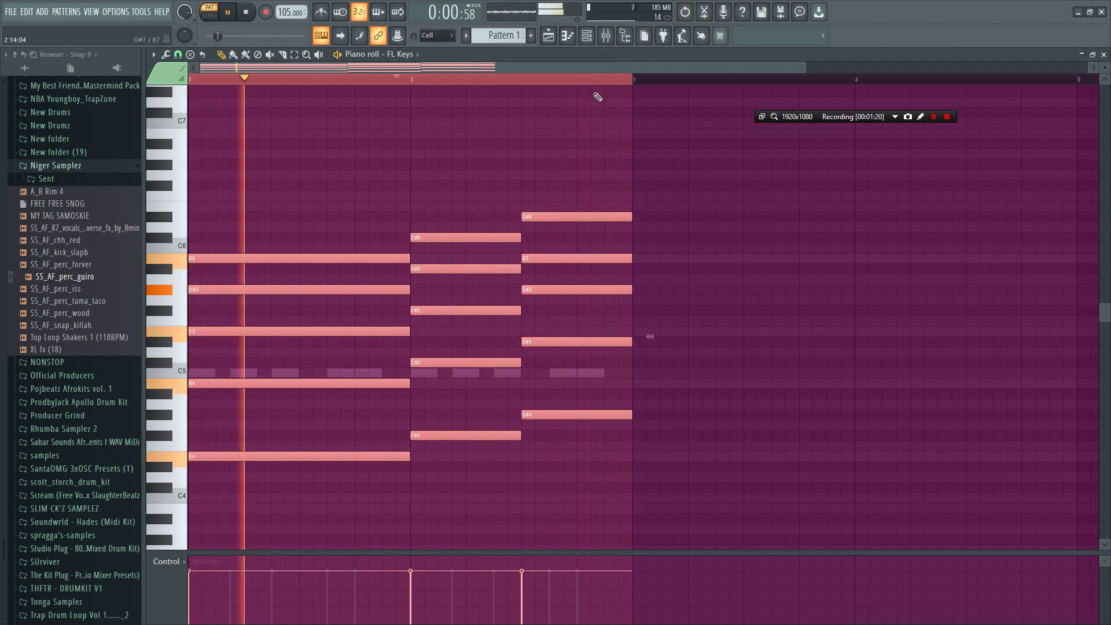
pyautogui.hotkey('ctrl', 'Down')
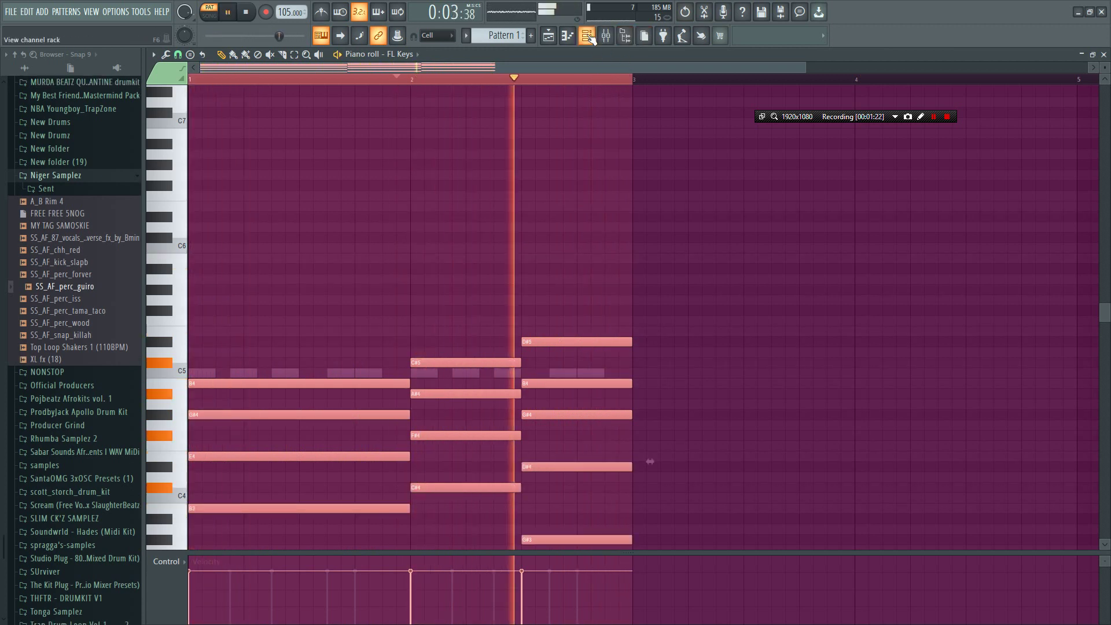
pyautogui.click(590, 36)
pyautogui.rightClick(380, 285)
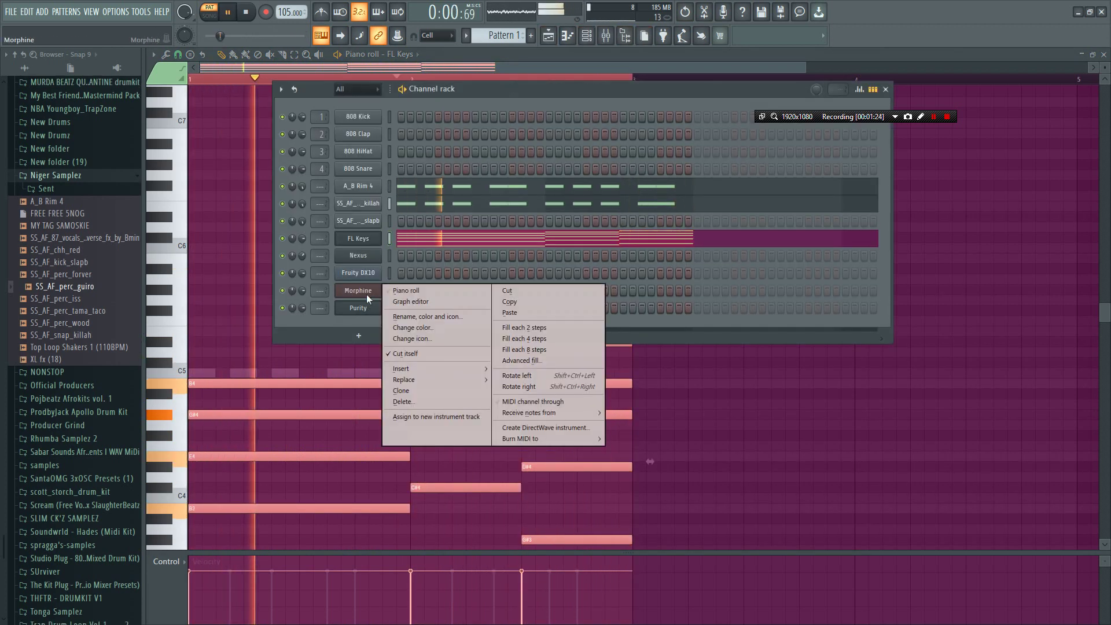
pyautogui.click(417, 291)
pyautogui.scroll(-3, 406, 290)
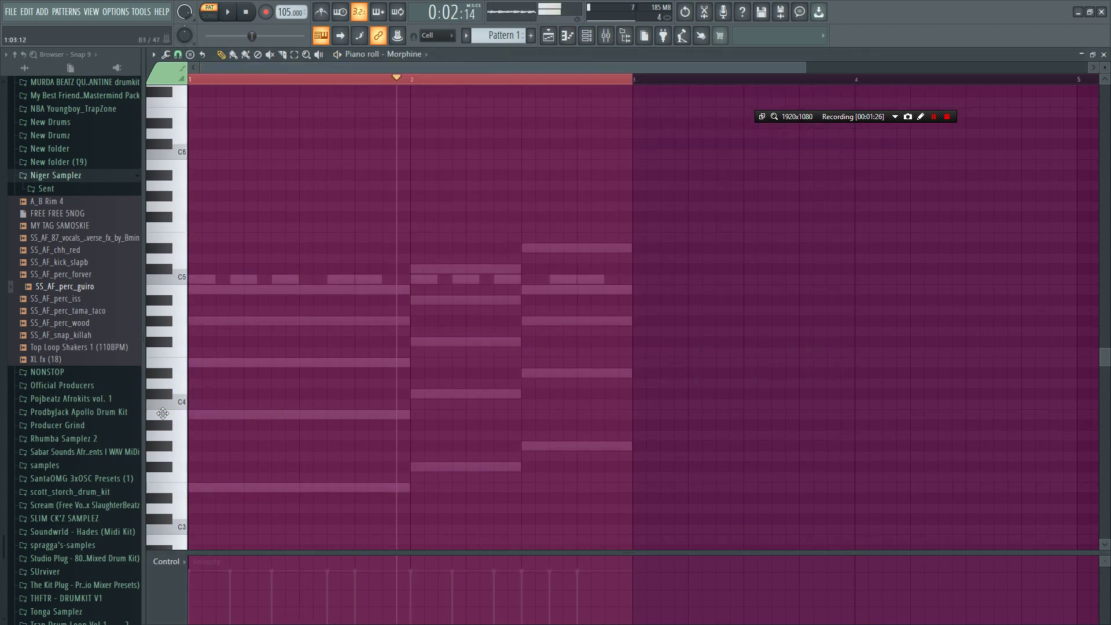
# - Mute the 808 HiHat channel and copy the FL Keys chord notes into it
pyautogui.click(587, 36)
pyautogui.press('space')
pyautogui.rightClick(362, 241)
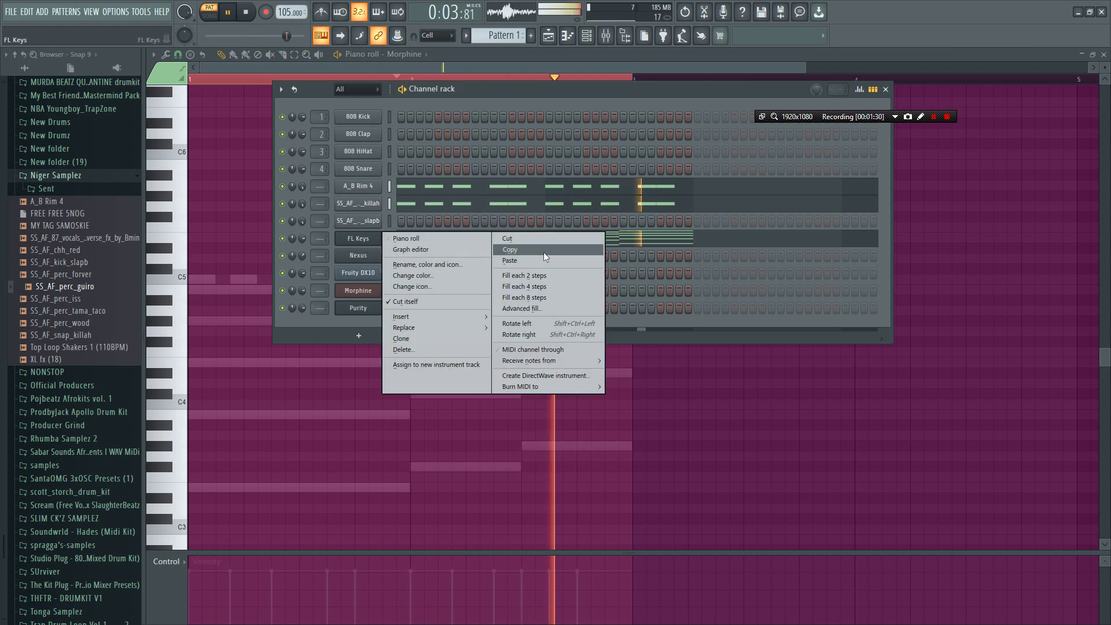
pyautogui.click(542, 251)
pyautogui.rightClick(373, 152)
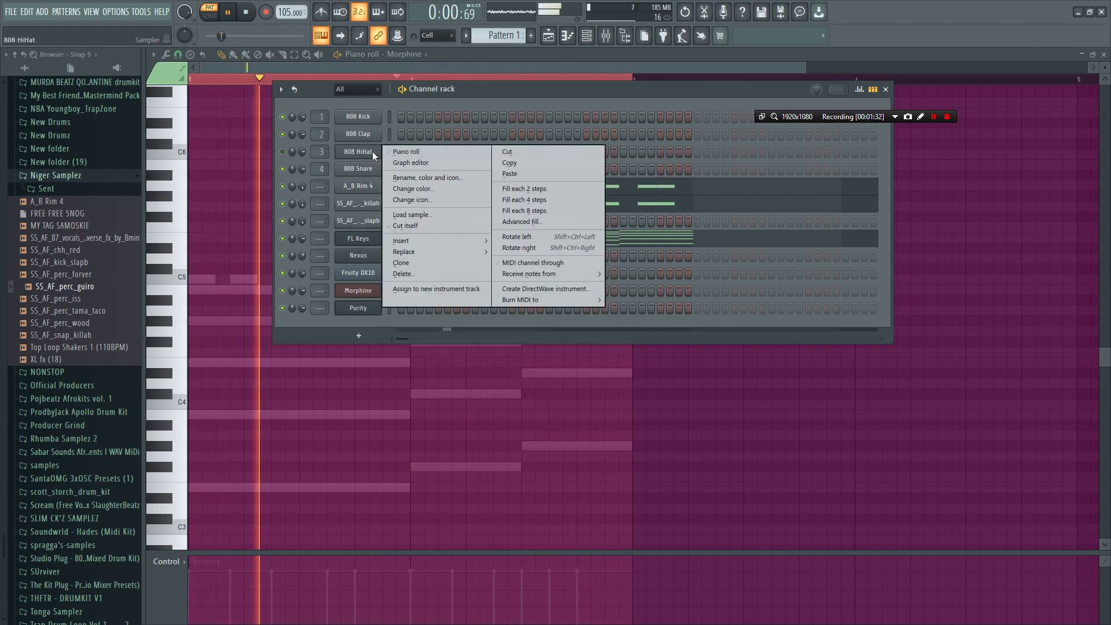
pyautogui.click(527, 172)
# - Stack duplicates of the 808 HiHat chord notes in the octaves above the originals
pyautogui.hotkey('ctrl', 'a')
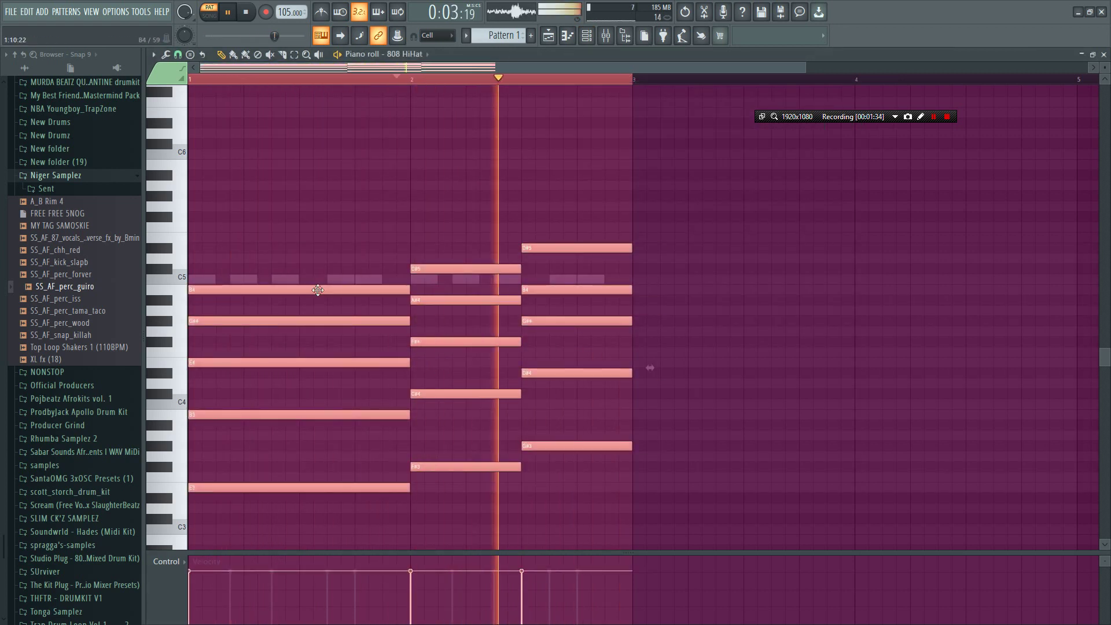
pyautogui.hotkey('ctrl', 'Up')
pyautogui.hotkey('ctrl', 'Up')
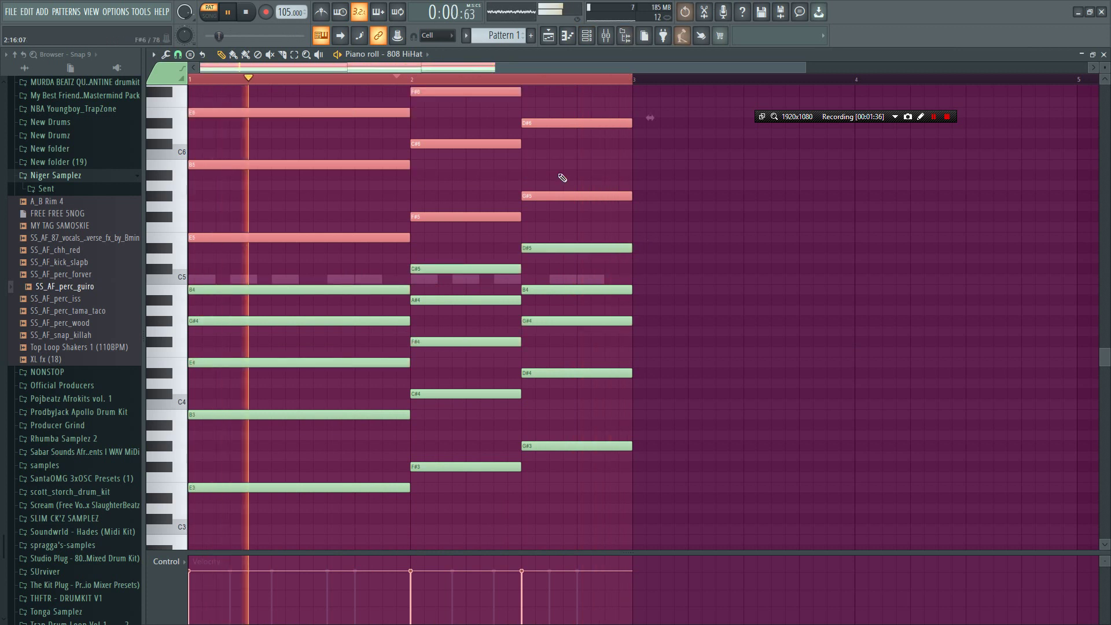
pyautogui.hotkey('ctrl', 'a')
pyautogui.moveTo(272, 237)
pyautogui.mouseDown()
pyautogui.moveTo(283, 235)
pyautogui.moveTo(271, 236)
pyautogui.mouseUp()
pyautogui.hotkey('ctrl', 'Up')
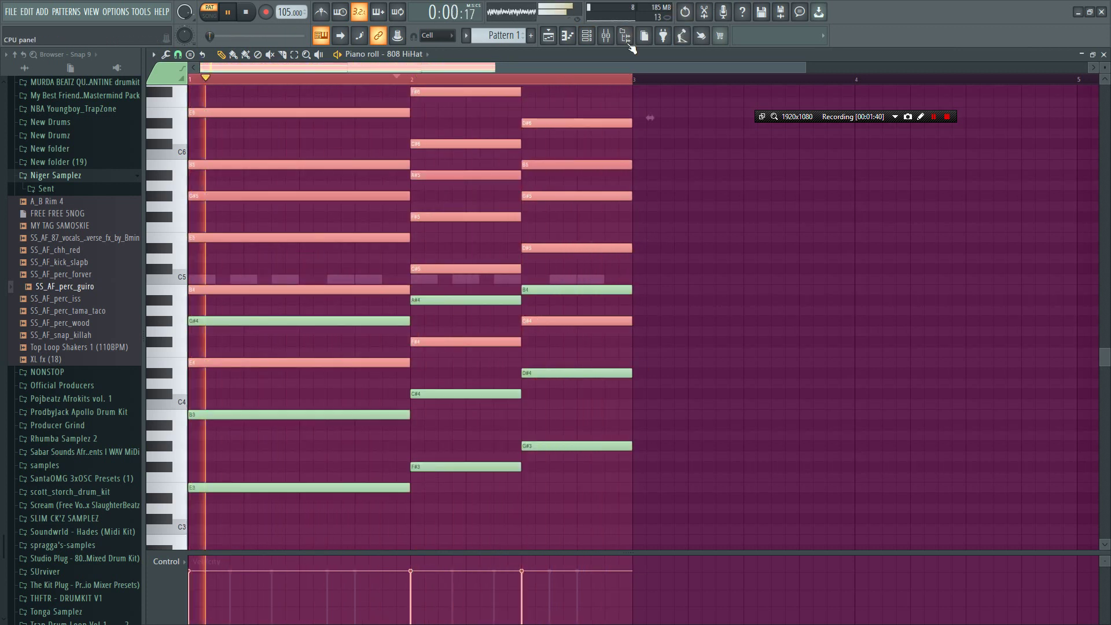
# - Open the Morphine piano roll and place the melody notes G#4, D#5, C#5 and B4 across bar 1
pyautogui.click(587, 35)
pyautogui.rightClick(374, 291)
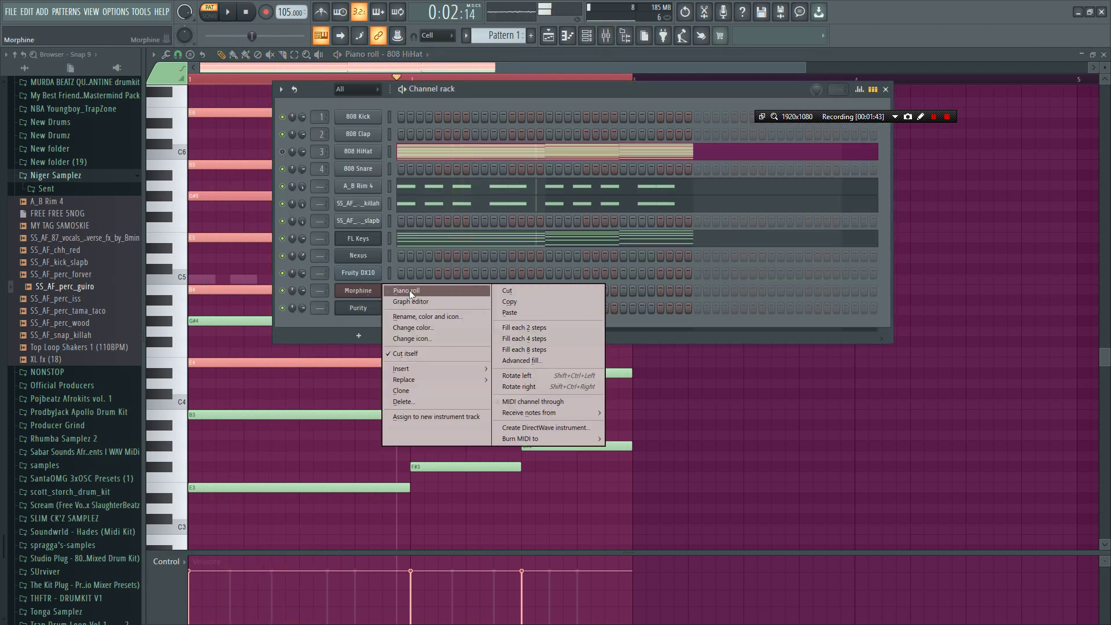
pyautogui.click(409, 290)
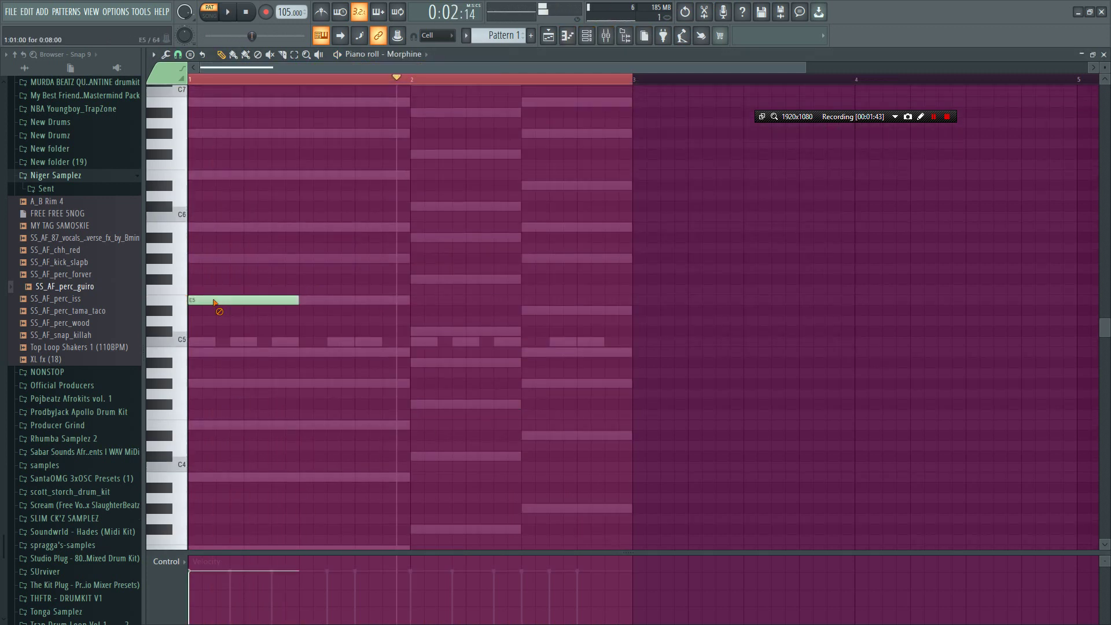
pyautogui.click(218, 352)
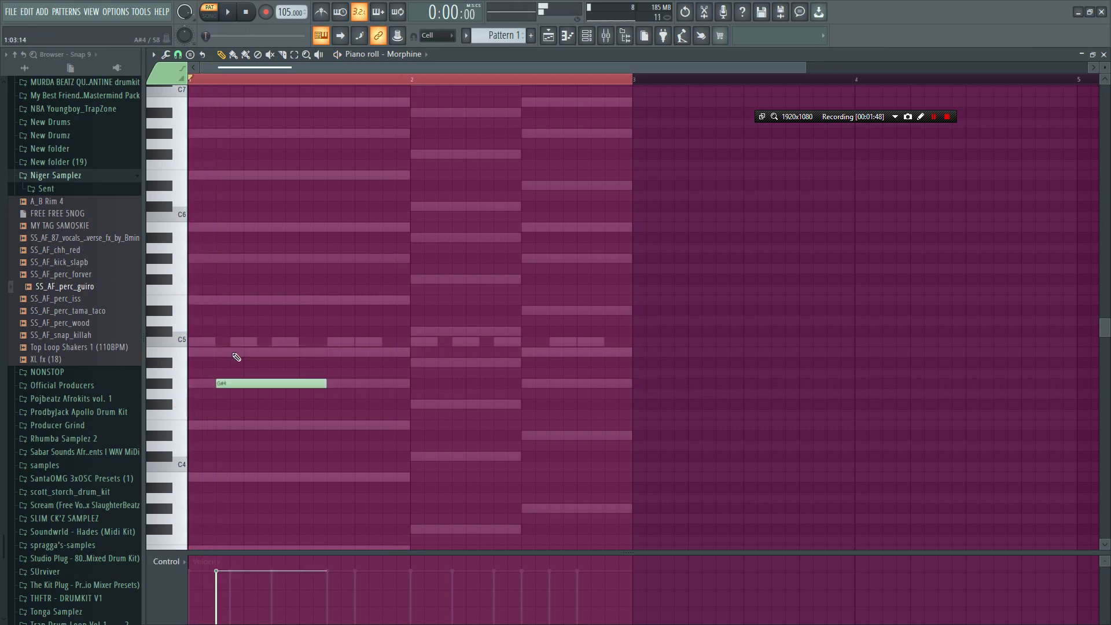
pyautogui.press('space')
pyautogui.click(234, 353)
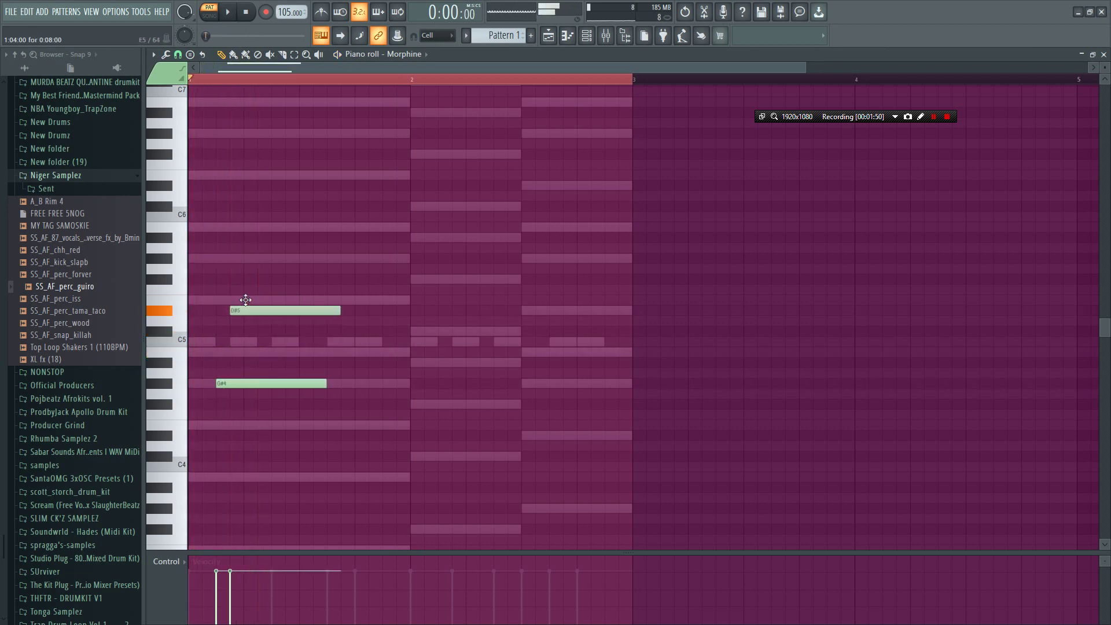
pyautogui.press('space')
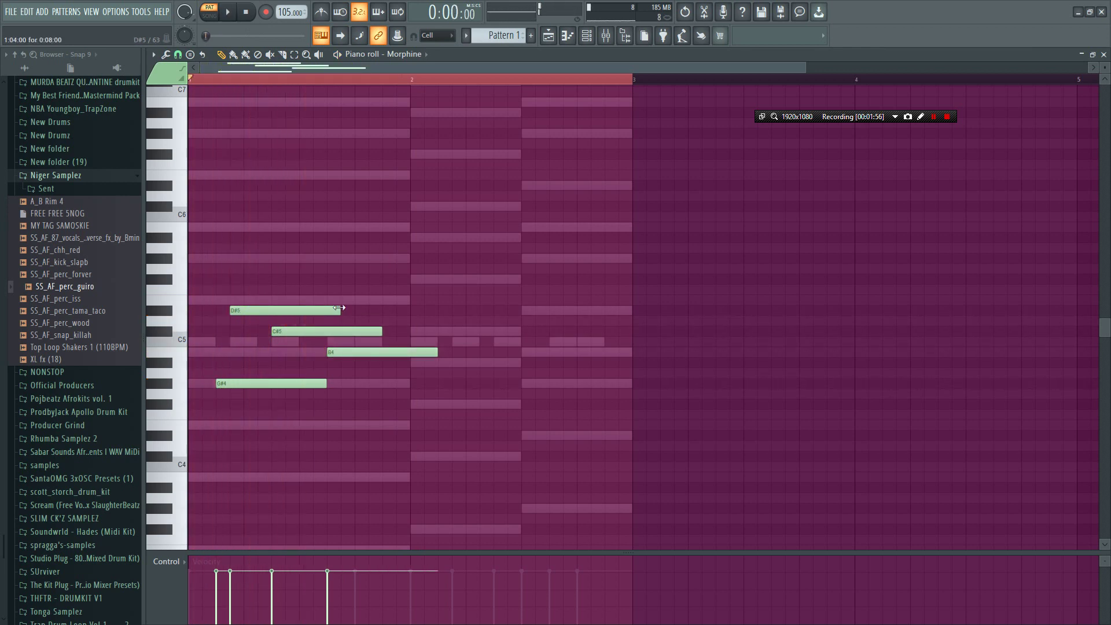
# - Shorten the bar 1 Morphine notes so each ends near the next note's start, and add another C#5 at the bar's end
pyautogui.press('space')
pyautogui.moveTo(339, 308); pyautogui.dragTo(271, 308)
pyautogui.moveTo(326, 384); pyautogui.dragTo(228, 384)
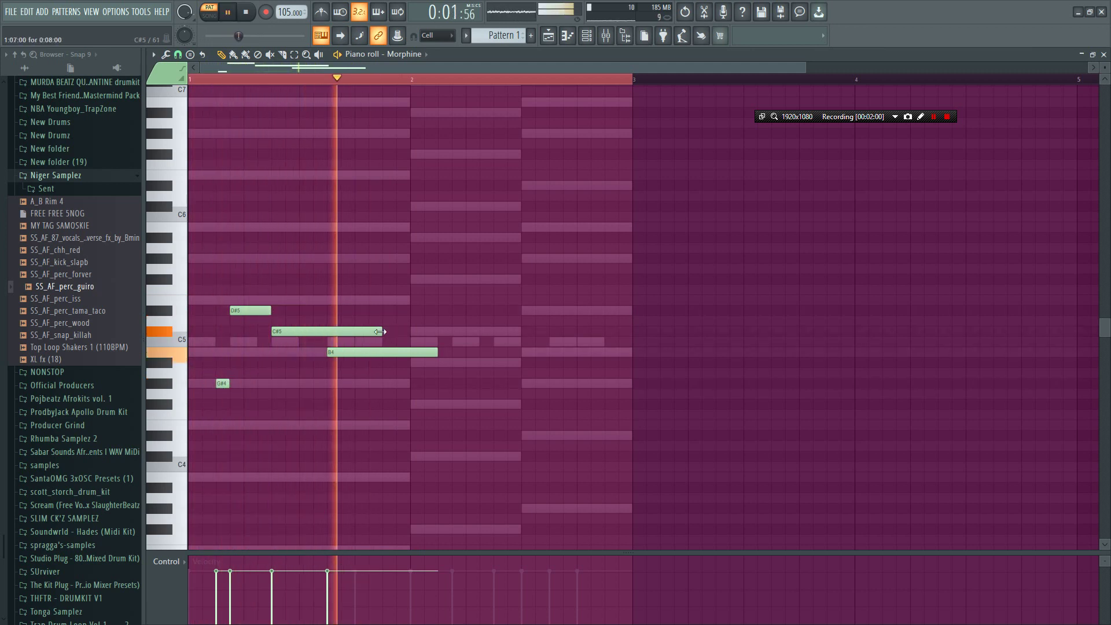
pyautogui.moveTo(381, 330); pyautogui.dragTo(346, 333)
pyautogui.press('space')
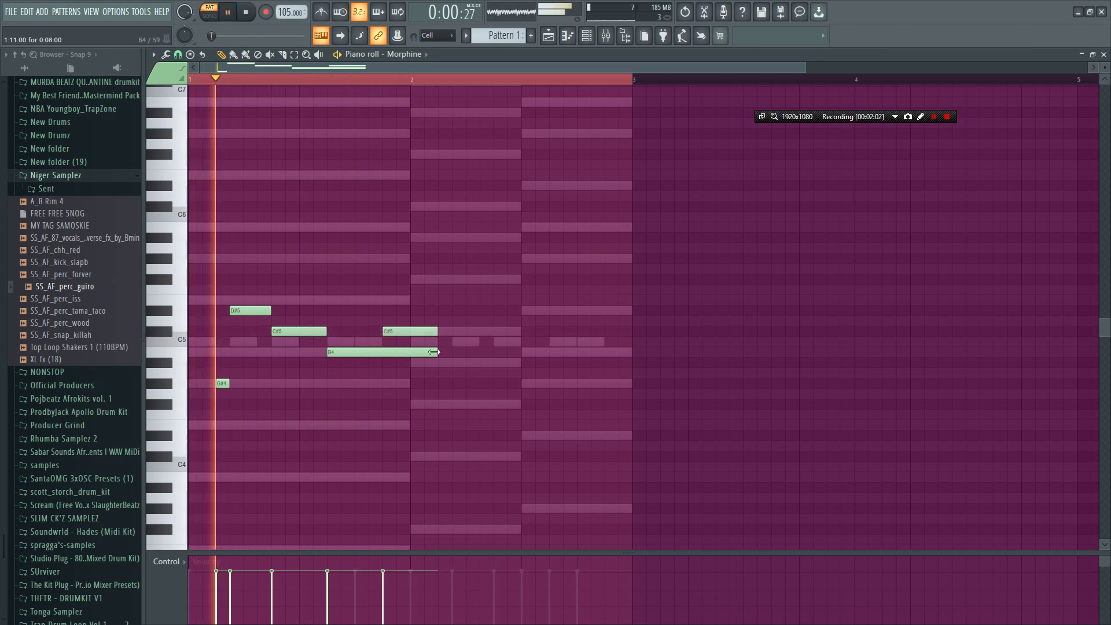
pyautogui.moveTo(433, 352); pyautogui.dragTo(383, 352)
# - Add A#4, G#4 and B4 to bar 2 of the Morphine melody and transpose all its notes up one octave
pyautogui.click(413, 362)
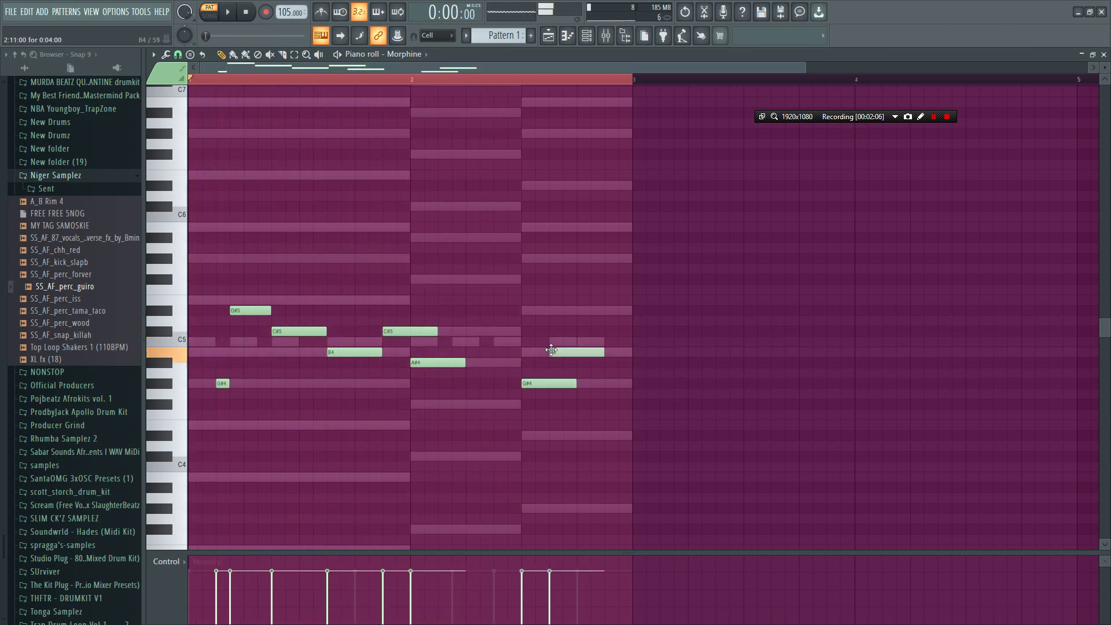
pyautogui.hotkey('ctrl', 'Up')
pyautogui.press('space')
pyautogui.scroll(4, 727, 163)
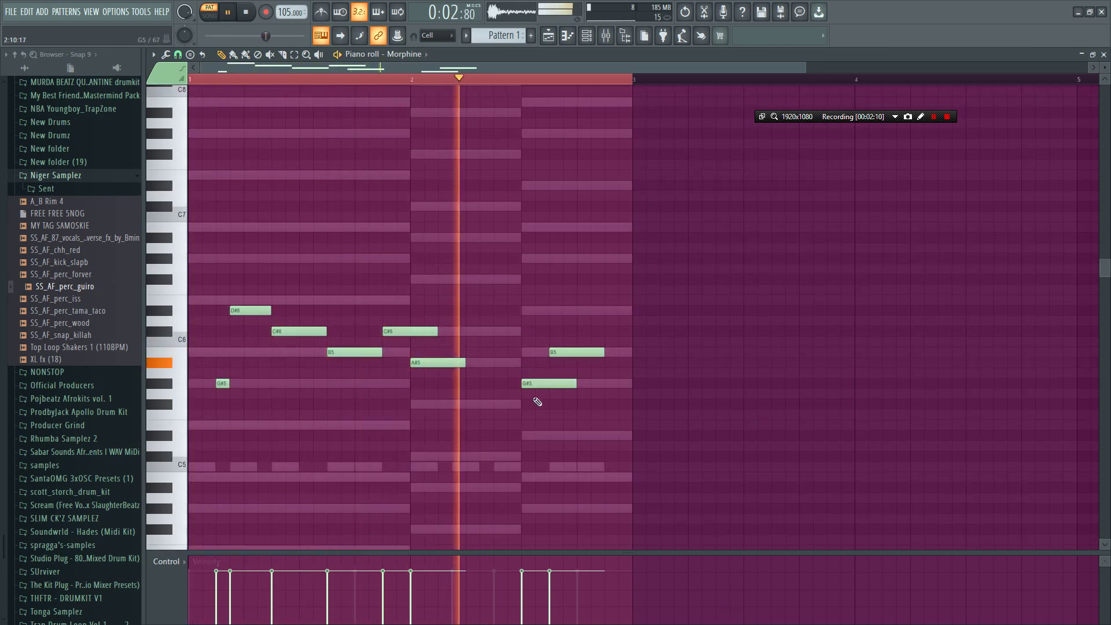
# - Add F#5 in bar 2 plus E5 and B4 at the melody's start, and transpose the whole melody down one octave
pyautogui.click(495, 404)
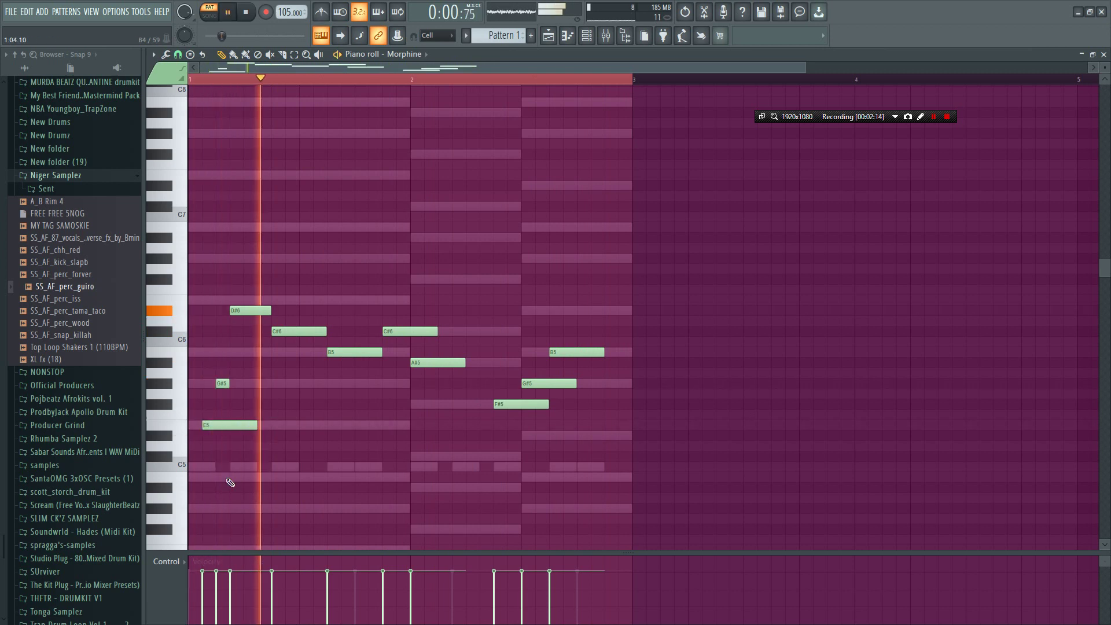
pyautogui.press('space')
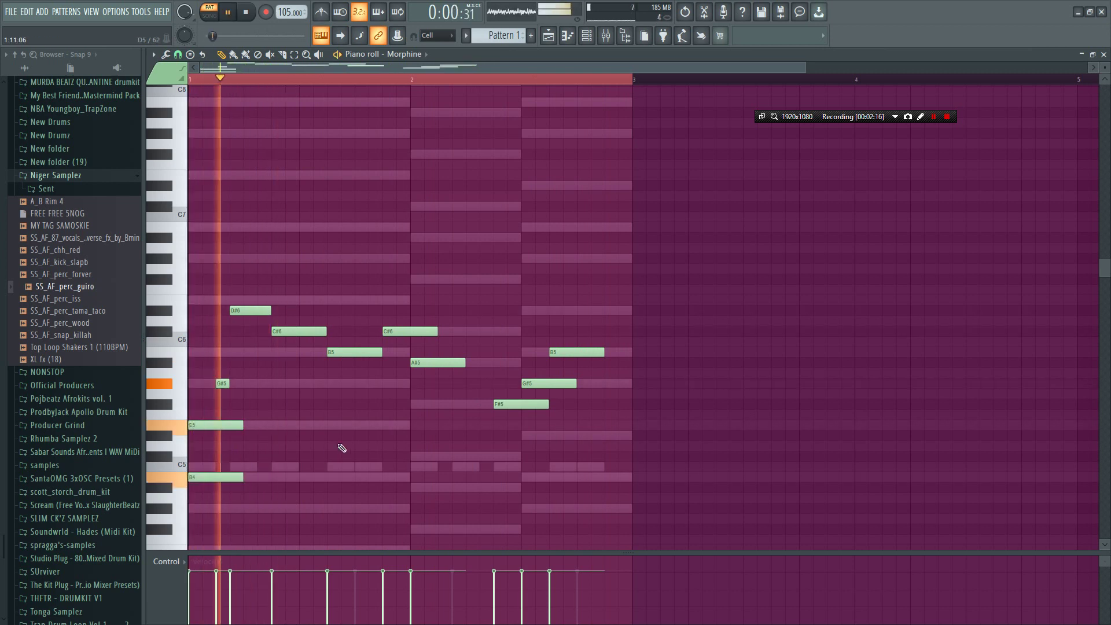
pyautogui.hotkey('ctrl', 'a')
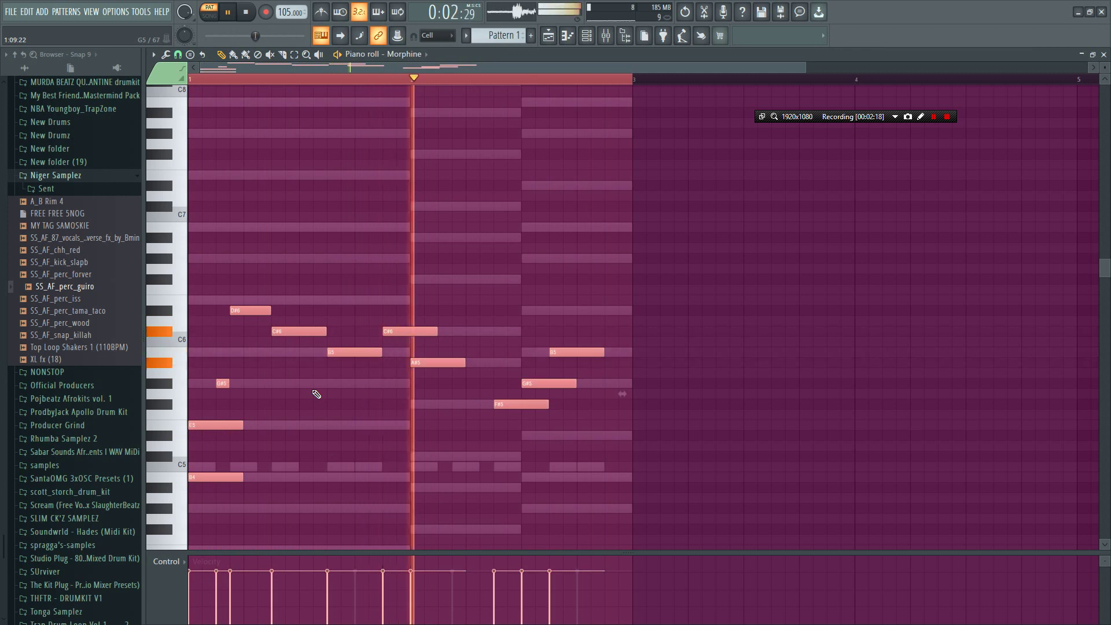
pyautogui.hotkey('ctrl', 'Down')
# - Reopen the Morphine piano roll and shorten the opening E4 note to two steps
pyautogui.press('F6')
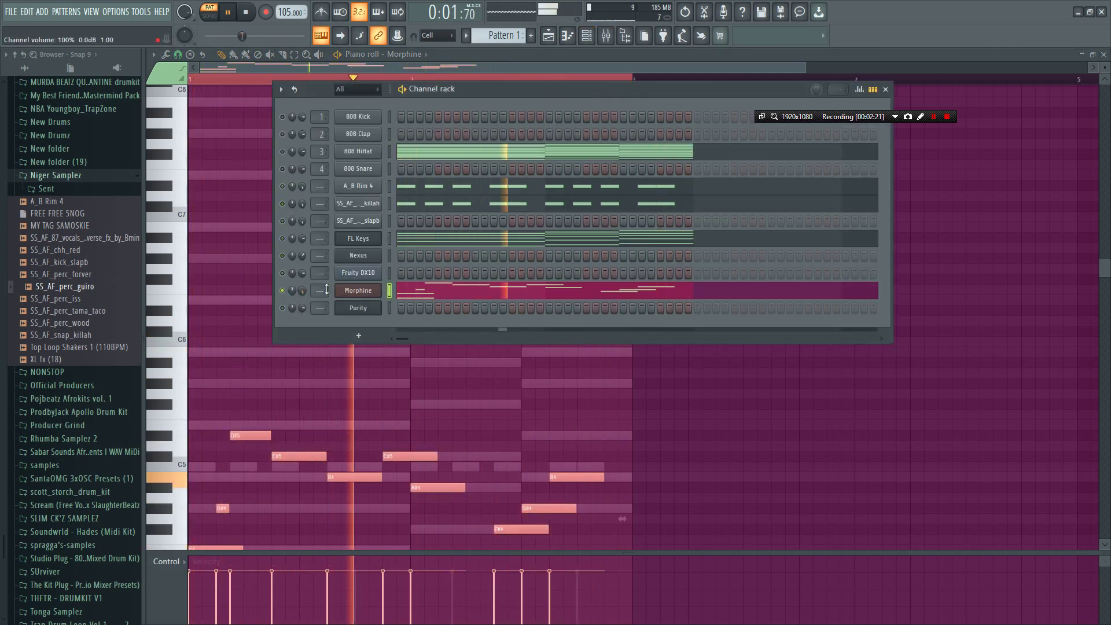
pyautogui.click(358, 290)
pyautogui.click(440, 294)
pyautogui.scroll(-6, 371, 348)
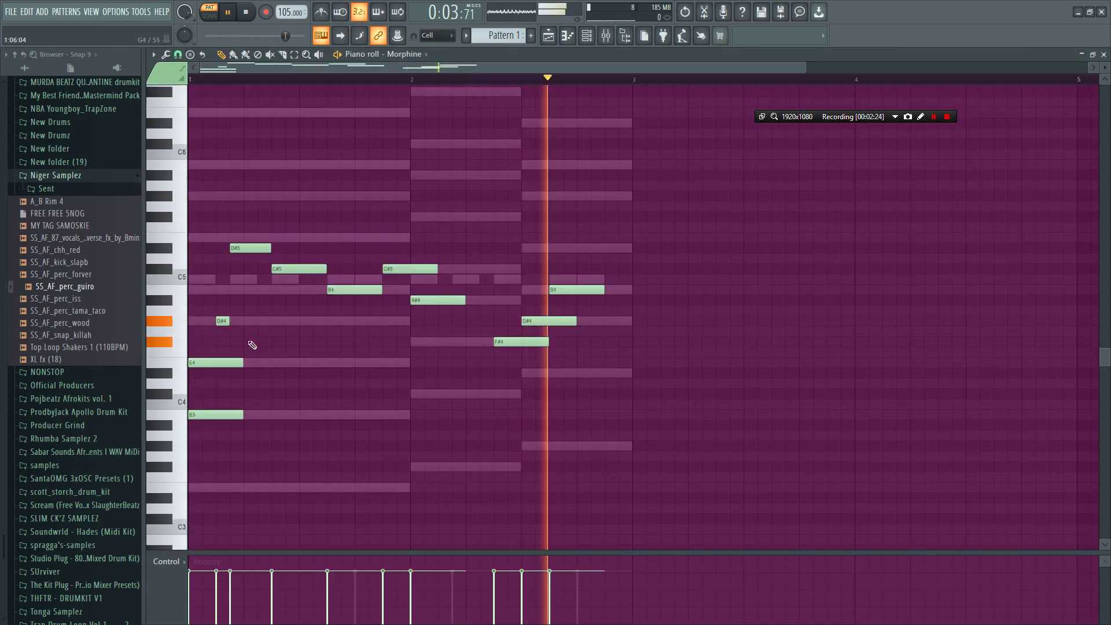
pyautogui.moveTo(243, 362); pyautogui.dragTo(216, 362)
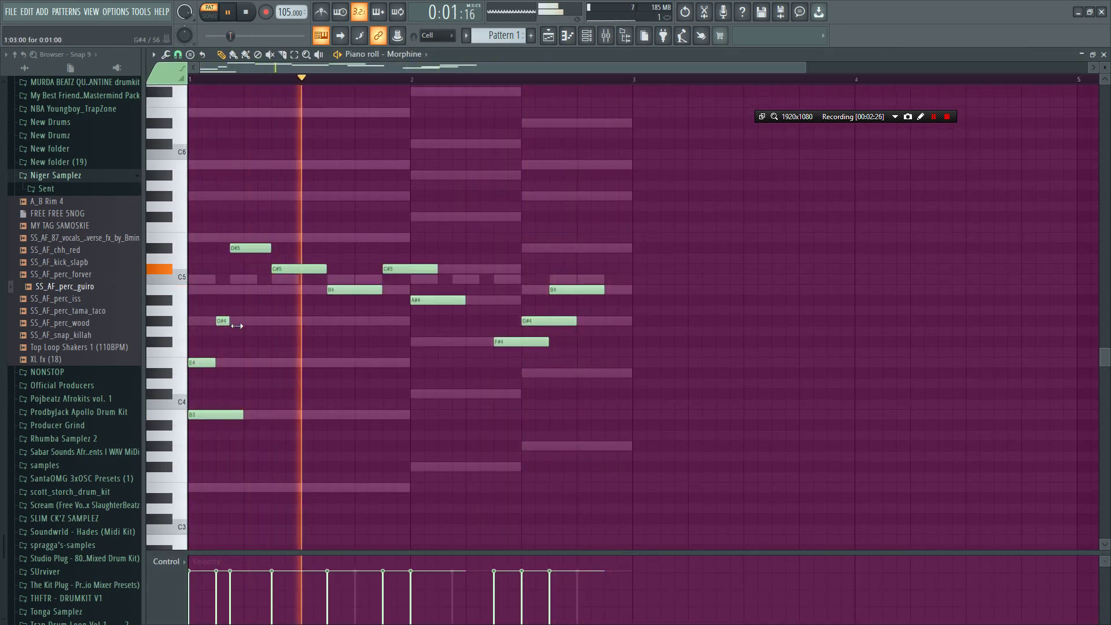
# - Add sustained lower Morphine notes: G#4 through the end of bar 1, F#4 from bar 2 and D#4 under the last chord
pyautogui.click(273, 323)
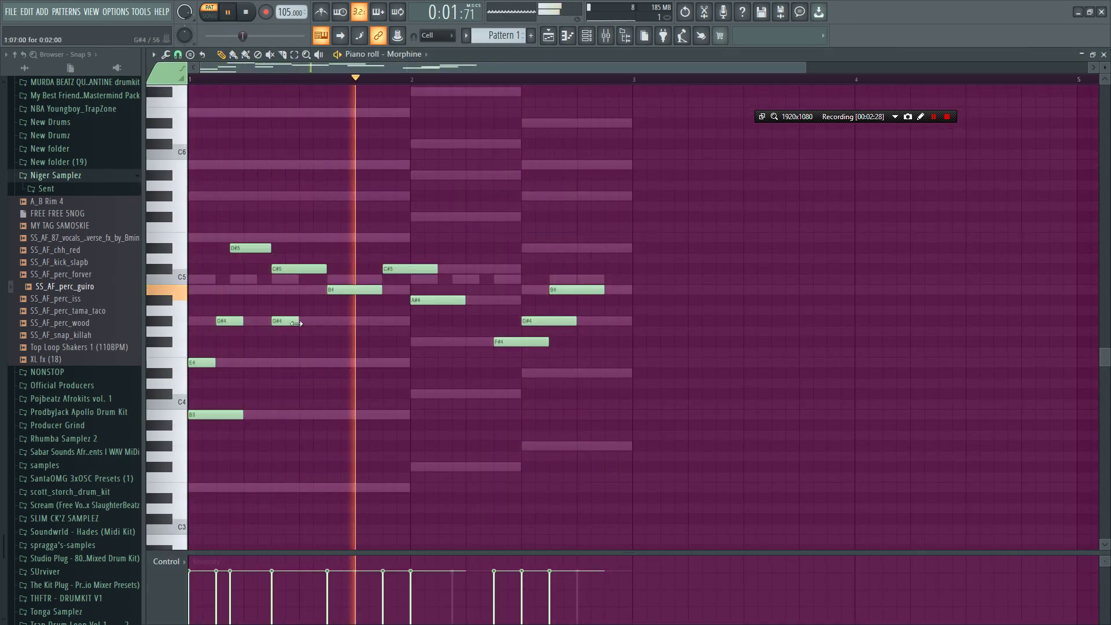
pyautogui.press('space')
pyautogui.moveTo(298, 322); pyautogui.dragTo(409, 323)
pyautogui.press('space')
pyautogui.click(414, 343)
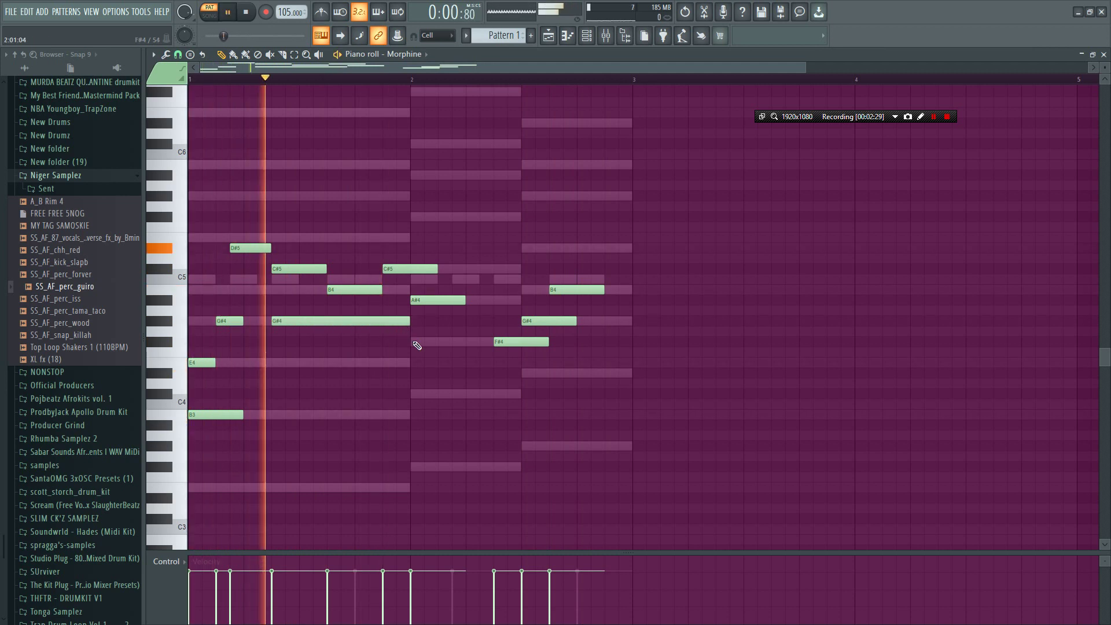
pyautogui.click(529, 375)
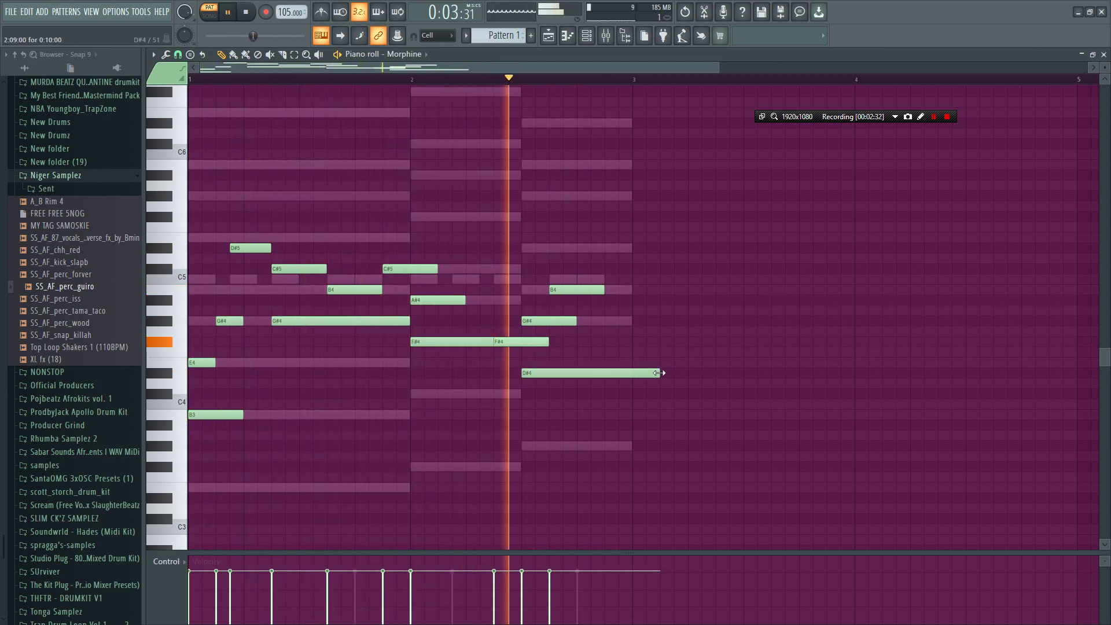
# - Open the SS_AF_kick_slapb piano roll and place a two-step B4 kick at the start of bar 1
pyautogui.click(587, 36)
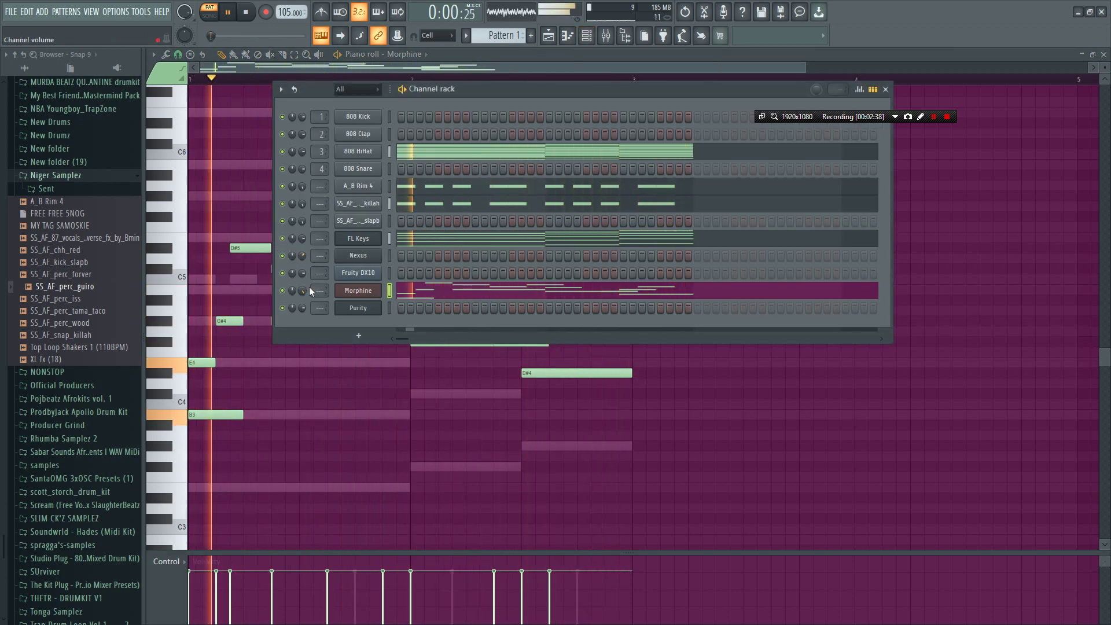
pyautogui.rightClick(359, 222)
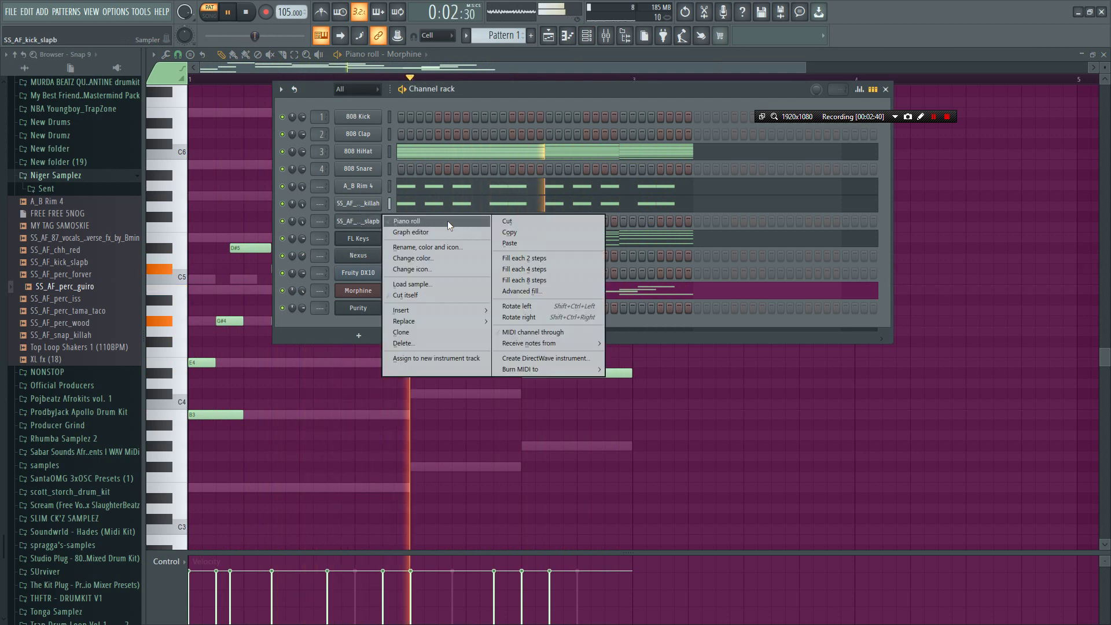
pyautogui.click(446, 221)
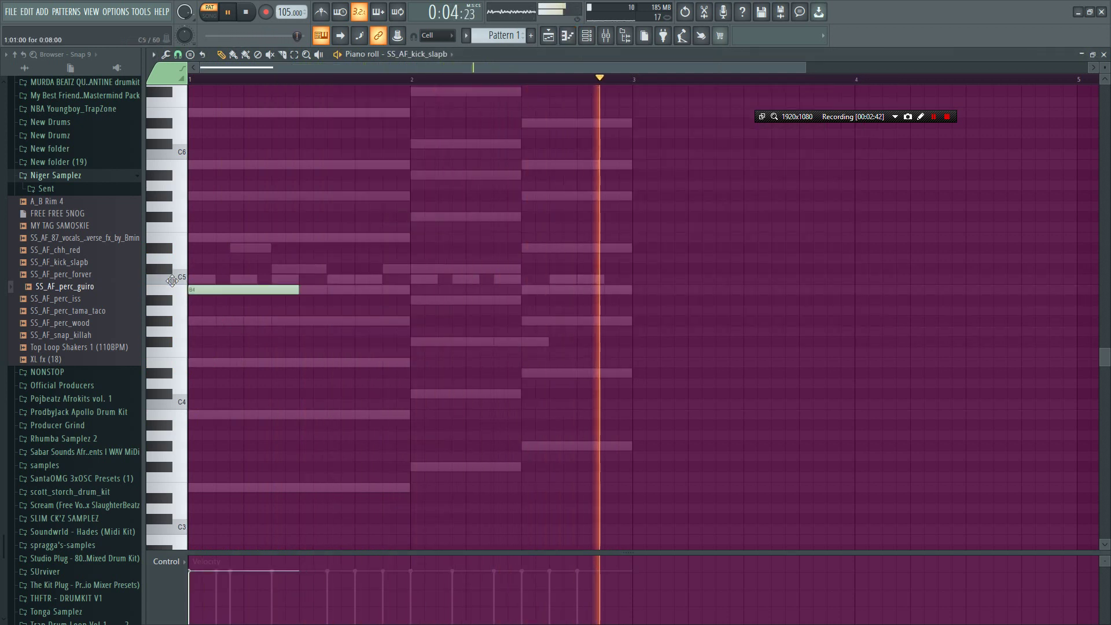
pyautogui.press('space')
pyautogui.press('space')
pyautogui.moveTo(293, 291); pyautogui.dragTo(209, 291)
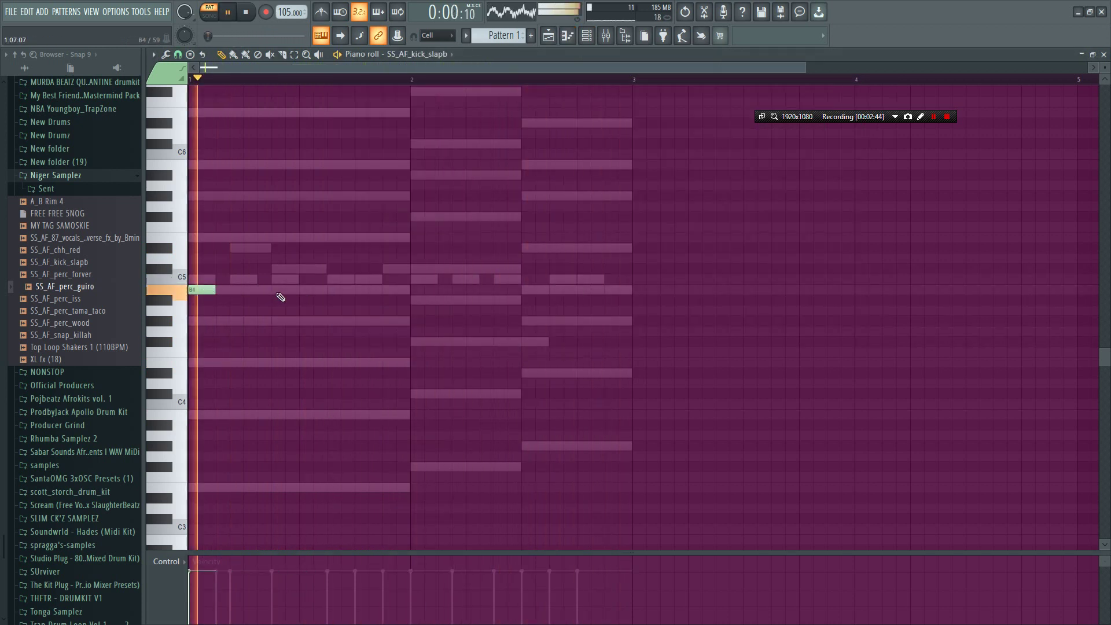
# - Add B4 kicks at steps 7 and 13 of bar 1 and steps 1, 9 and 11 of bar 2
pyautogui.click(278, 289)
pyautogui.click(362, 290)
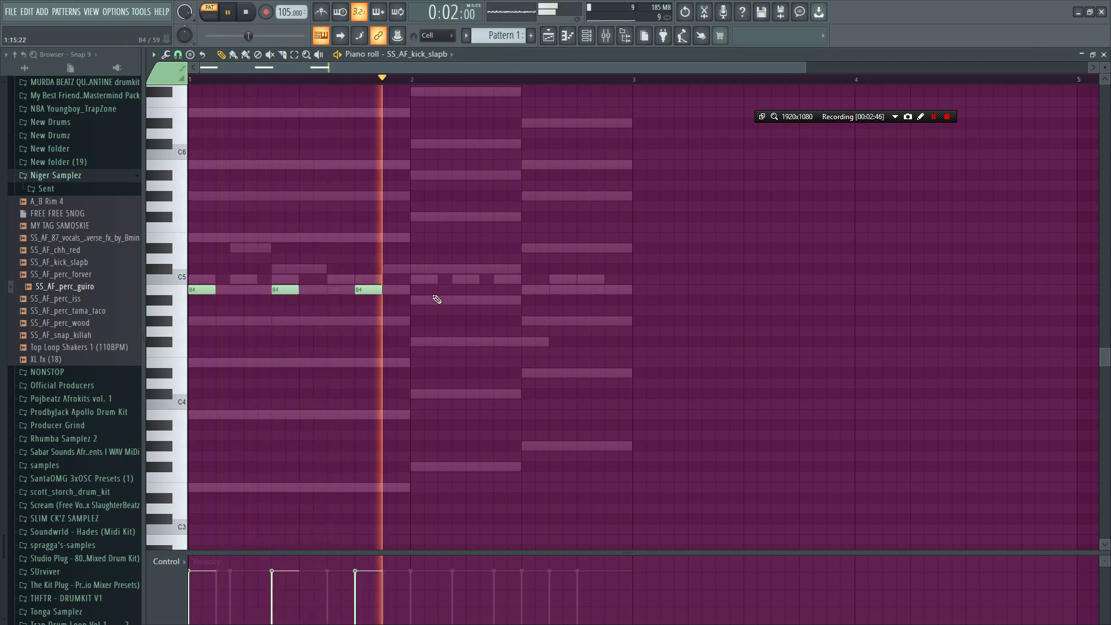
pyautogui.click(414, 291)
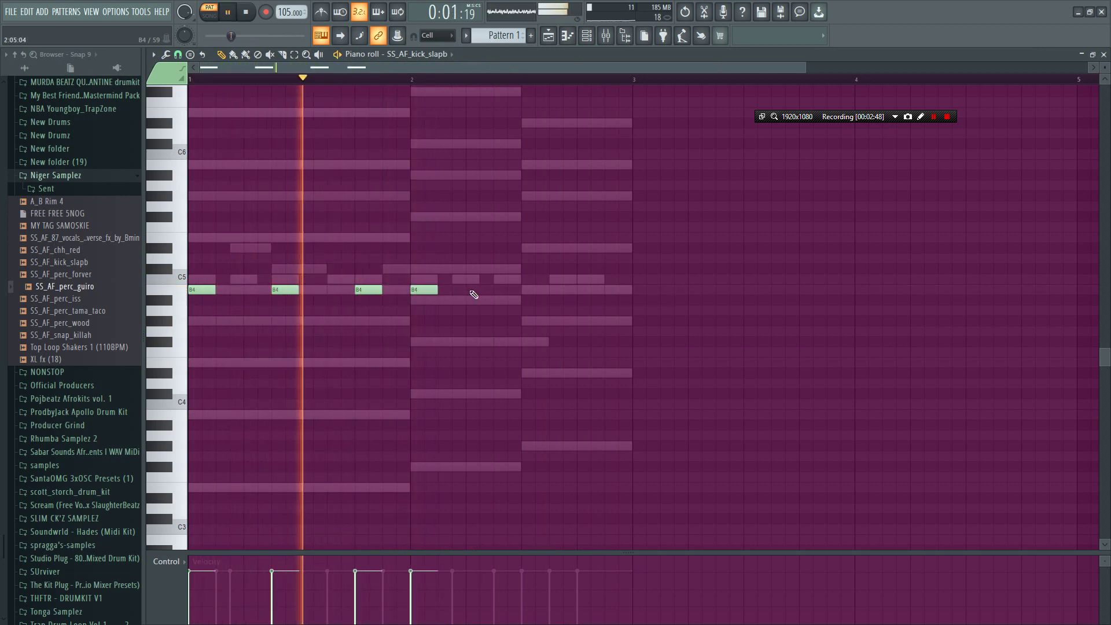
pyautogui.click(526, 290)
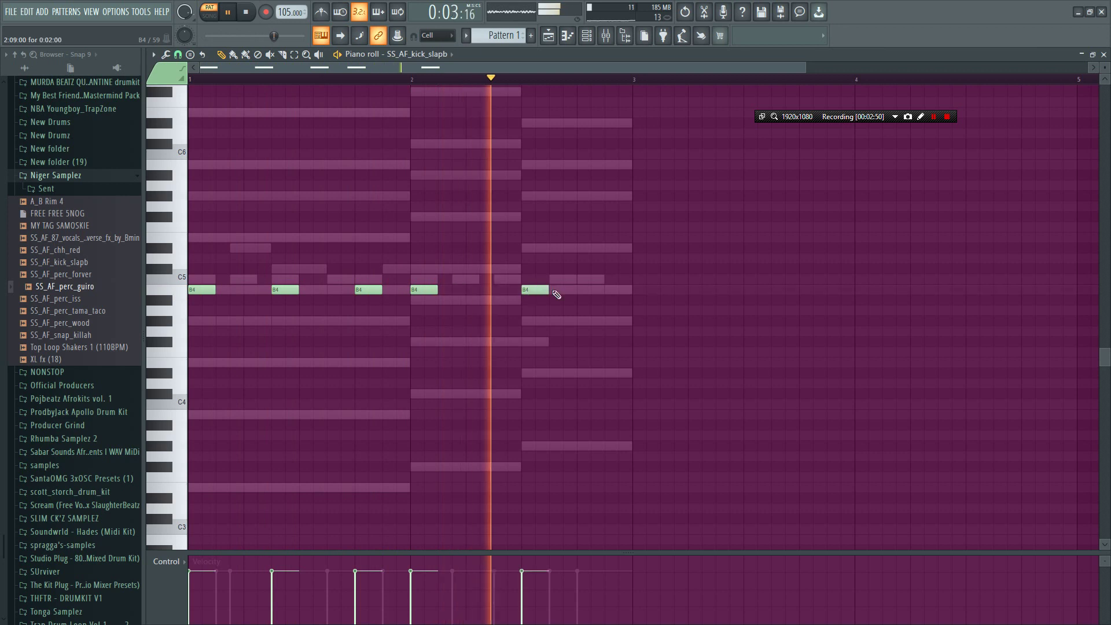
pyautogui.click(554, 289)
# - Open the Nexus piano roll and place a G#5 note at step 11 of bar 1
pyautogui.press('F6')
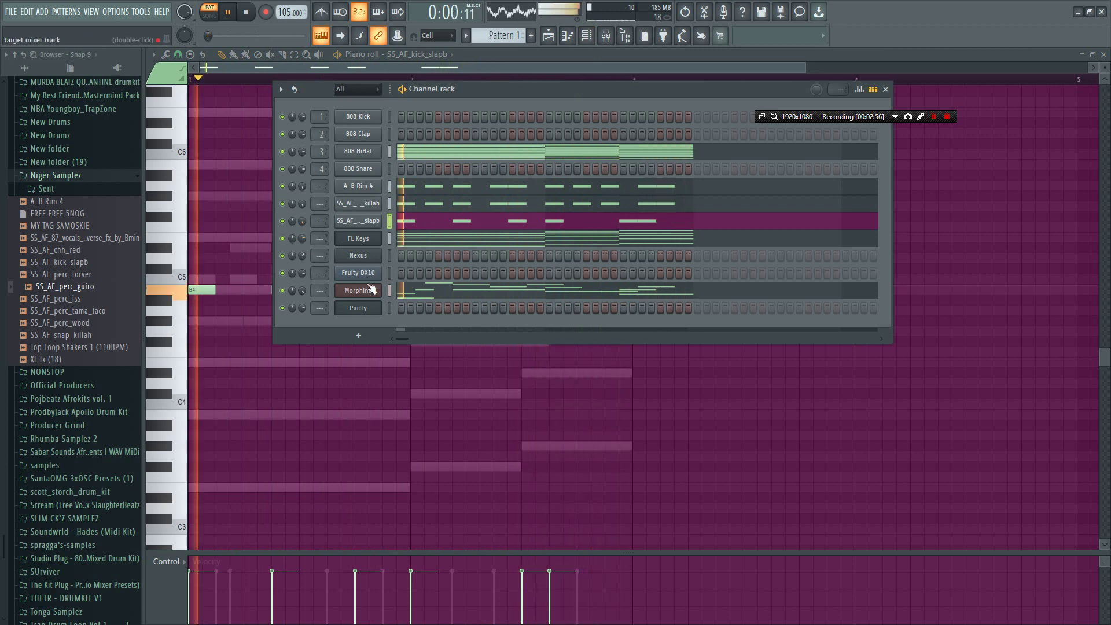
pyautogui.click(391, 258)
pyautogui.click(538, 101)
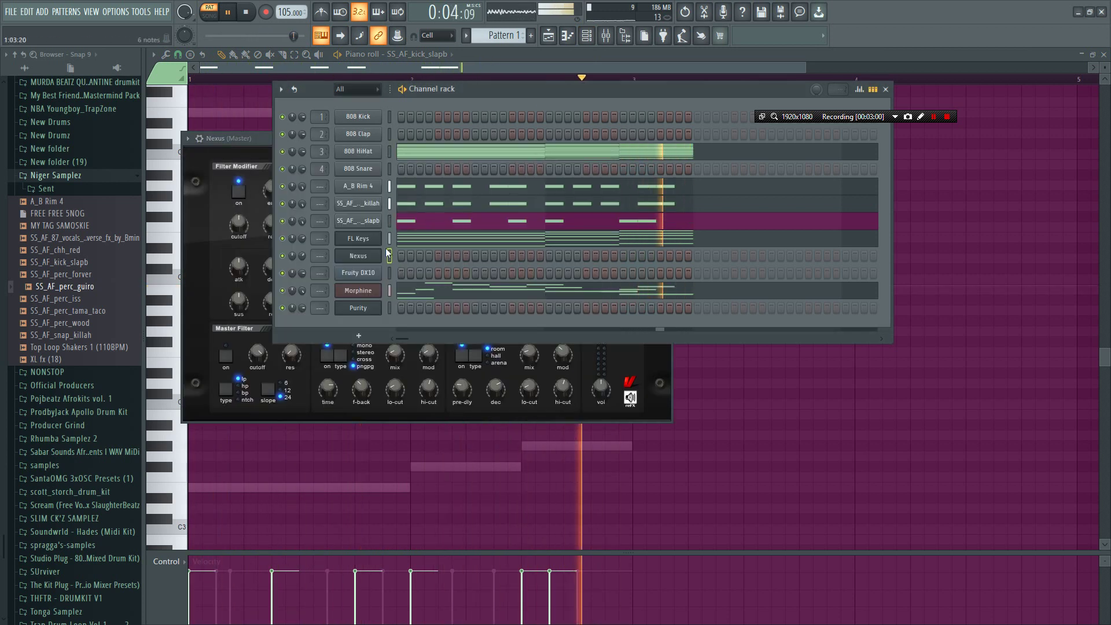
pyautogui.rightClick(380, 251)
pyautogui.click(397, 257)
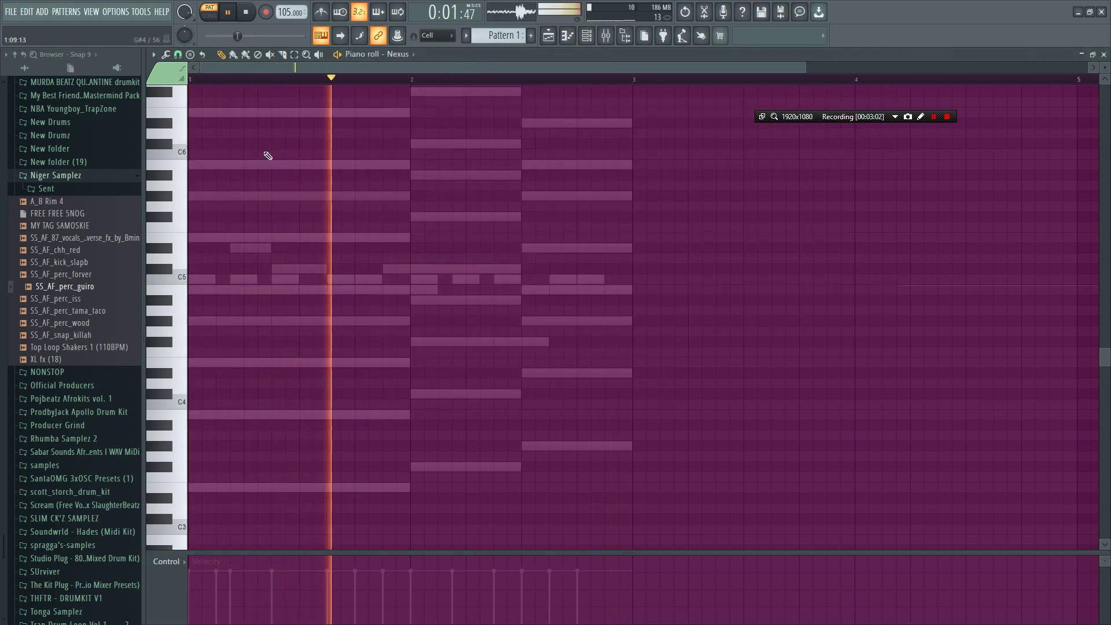
pyautogui.click(189, 85)
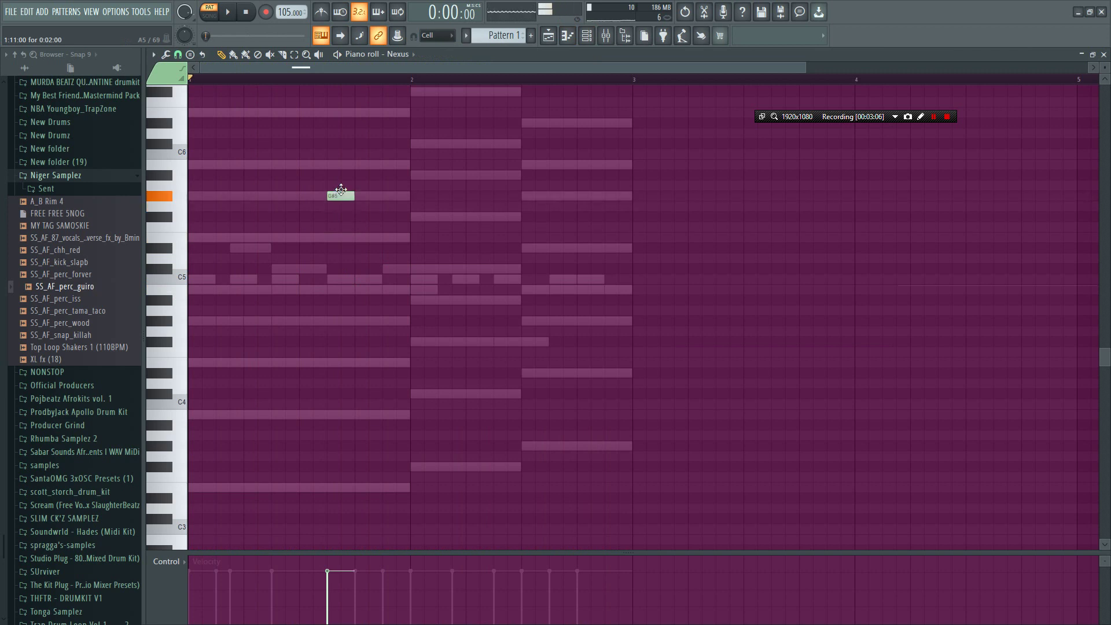
# - Shorten the Nexus G#5 note to one step and add matching G#5 notes at steps 12 and 15 of bar 1
pyautogui.press('space')
pyautogui.scroll(2, 347, 203)
pyautogui.moveTo(354, 259); pyautogui.dragTo(338, 262)
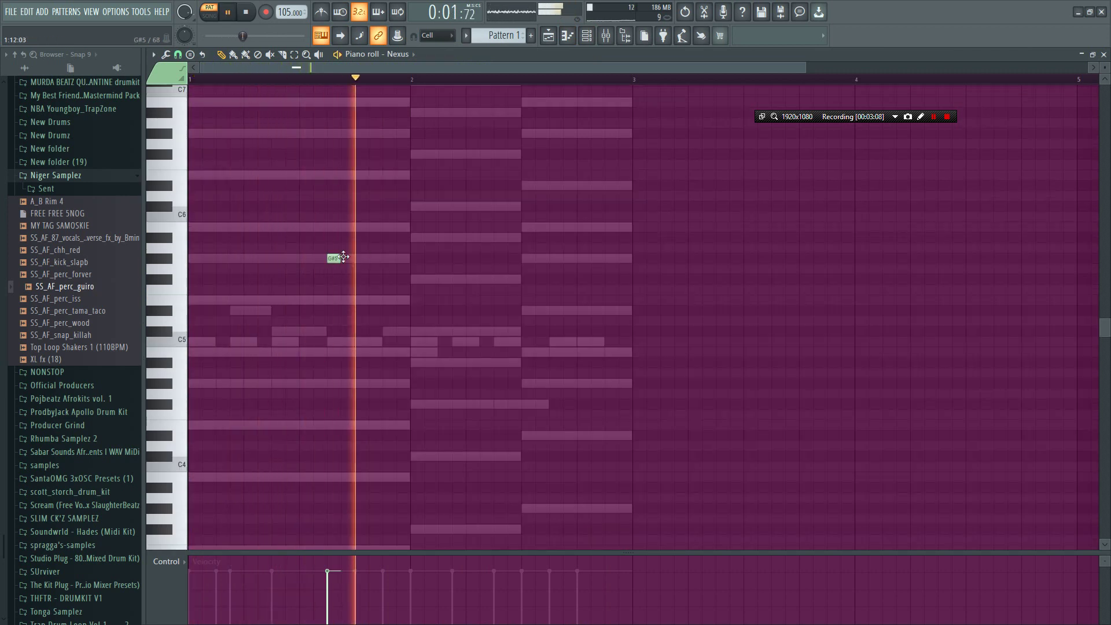
pyautogui.click(347, 258)
pyautogui.click(305, 80)
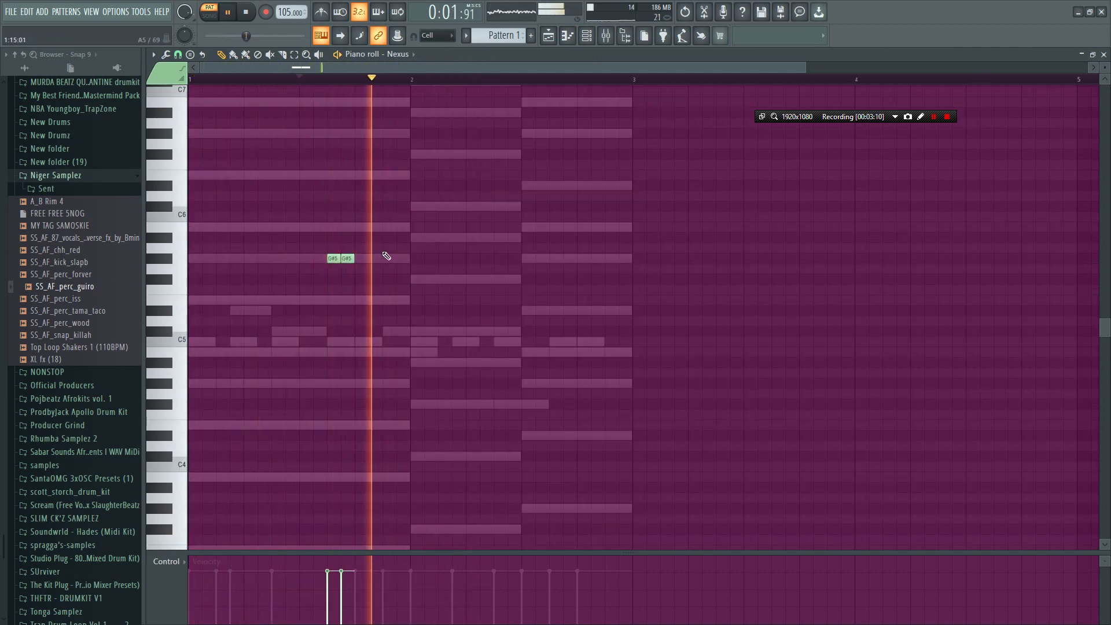
pyautogui.click(387, 259)
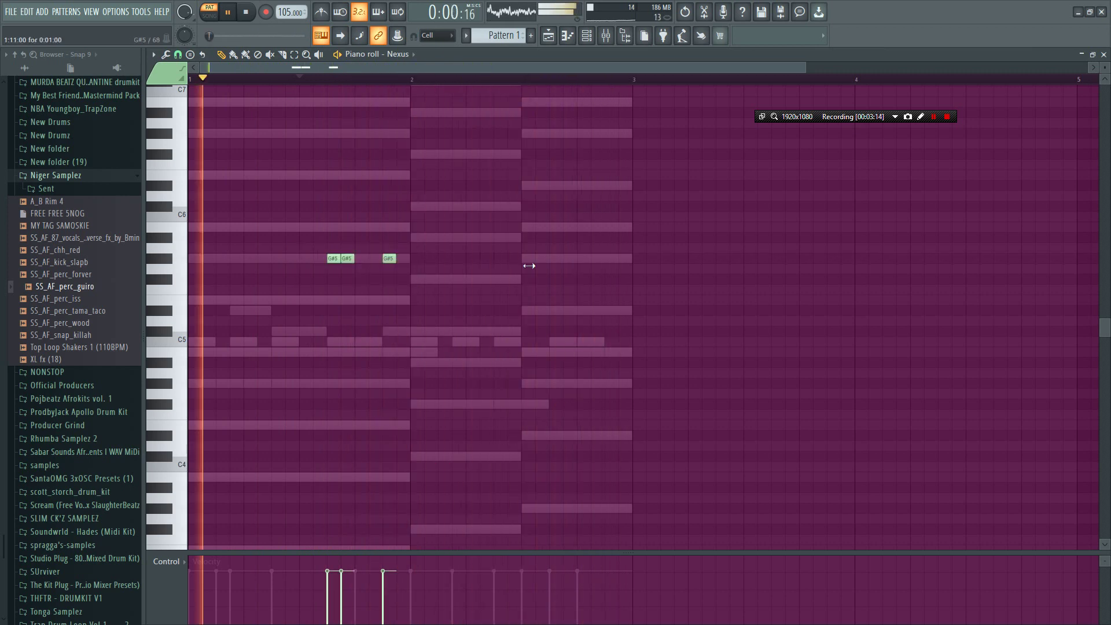
# - Copy the three Nexus G#5 notes to the same positions in bar 2
pyautogui.moveTo(529, 266); pyautogui.dragTo(531, 263)
pyautogui.hotkey('ctrl', 'z')
pyautogui.hotkey('ctrl', 'a')
pyautogui.moveTo(338, 261); pyautogui.dragTo(560, 268)
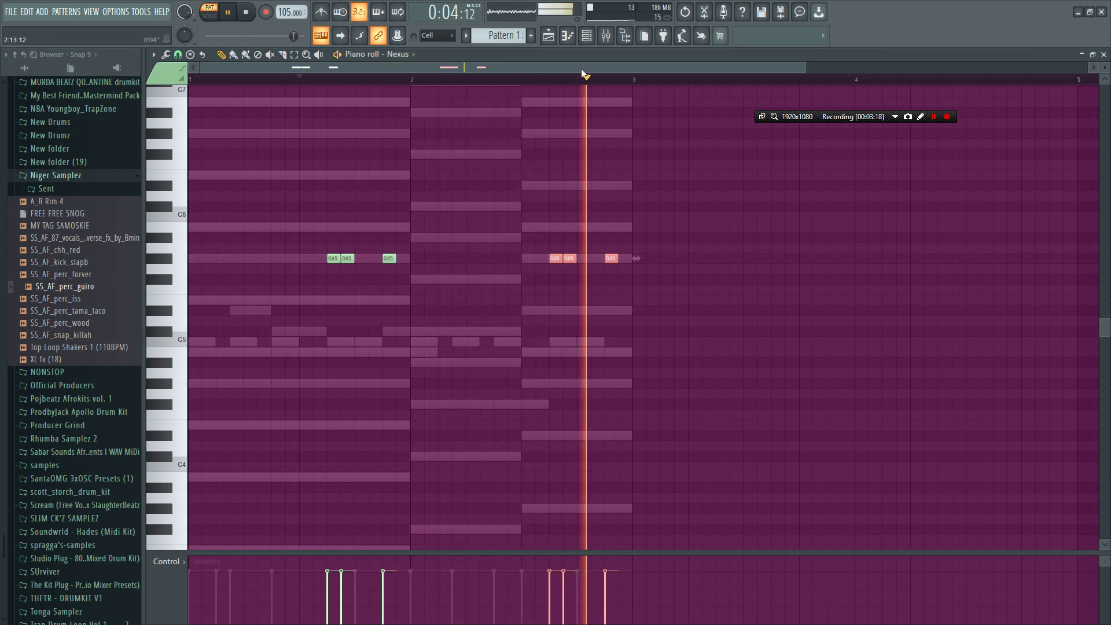
# - Open the Fruity DX10 piano roll and place a four-step E3 note at the start of bar 1
pyautogui.press('F6')
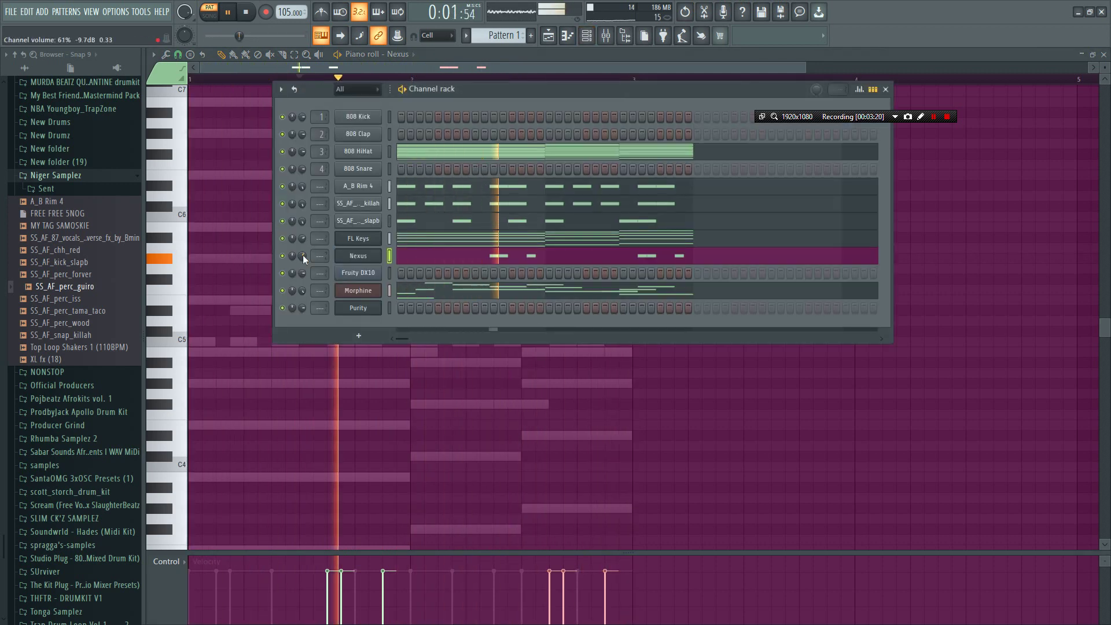
pyautogui.rightClick(354, 272)
pyautogui.click(418, 273)
pyautogui.press('F6')
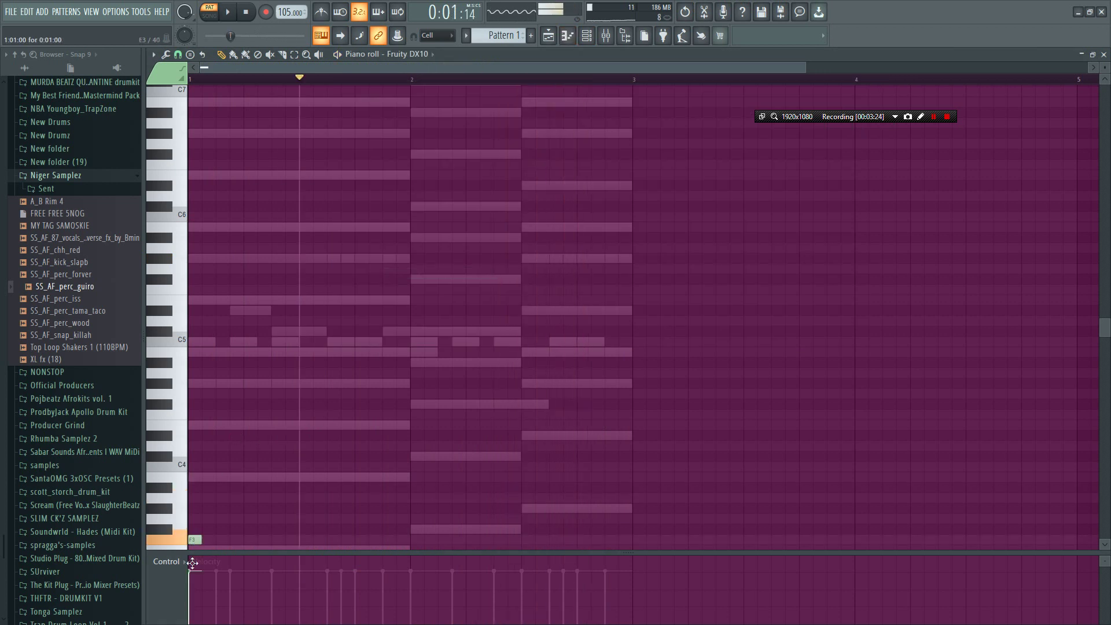
pyautogui.scroll(-3, 187, 514)
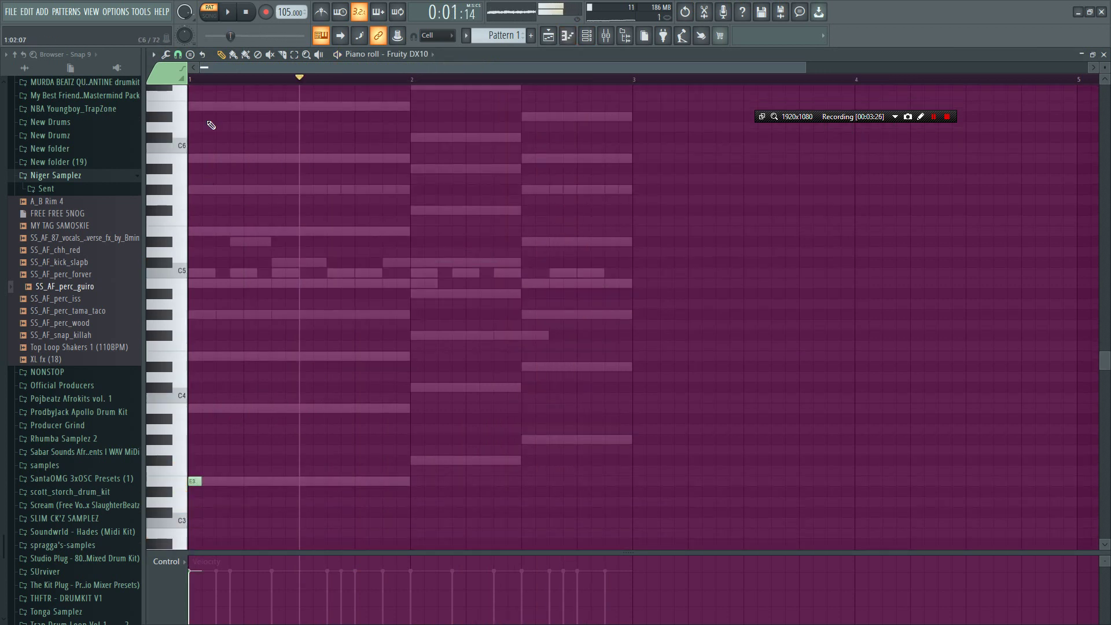
pyautogui.press('space')
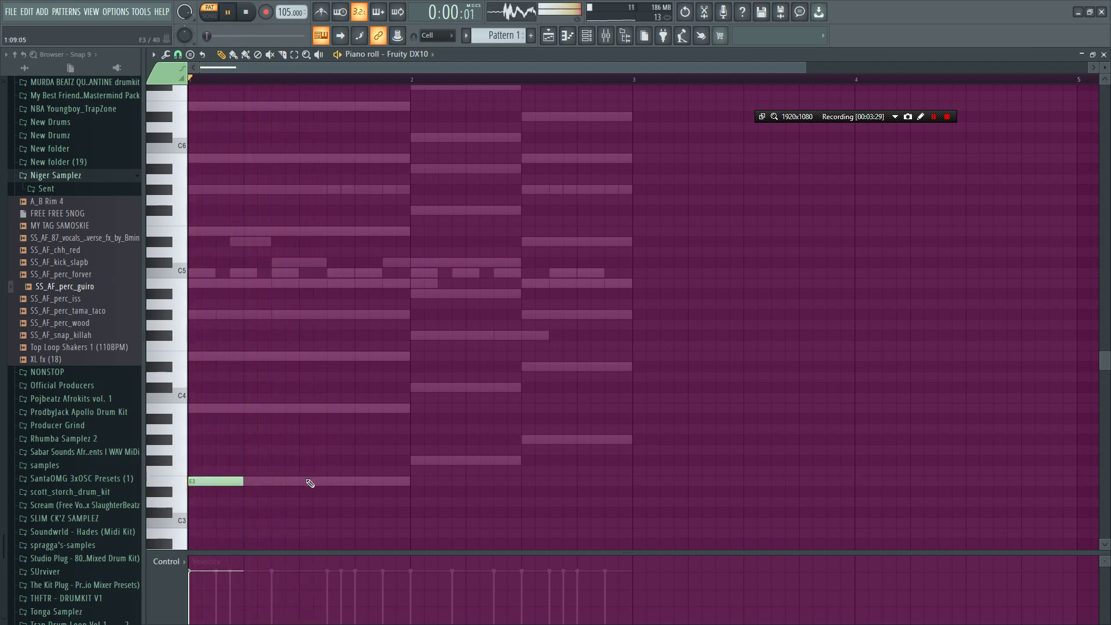
# - Add four-step notes in Fruity DX10: E3 at step 13 of bar 1, and F#3 at step 1 and G#3 at step 9 of bar 2
pyautogui.click(370, 481)
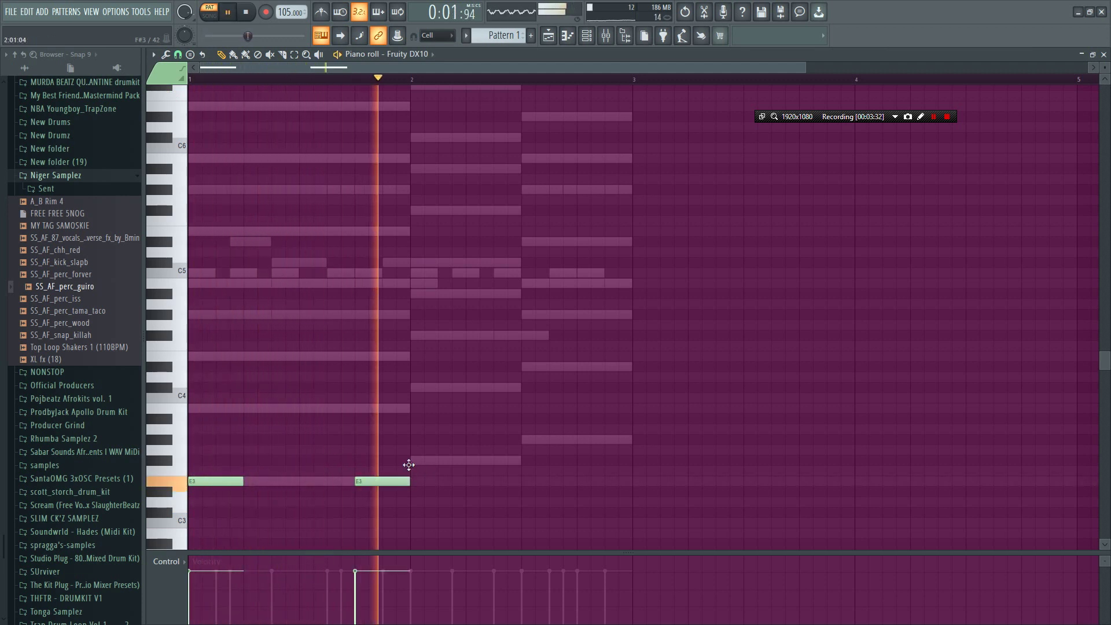
pyautogui.click(428, 461)
pyautogui.click(546, 440)
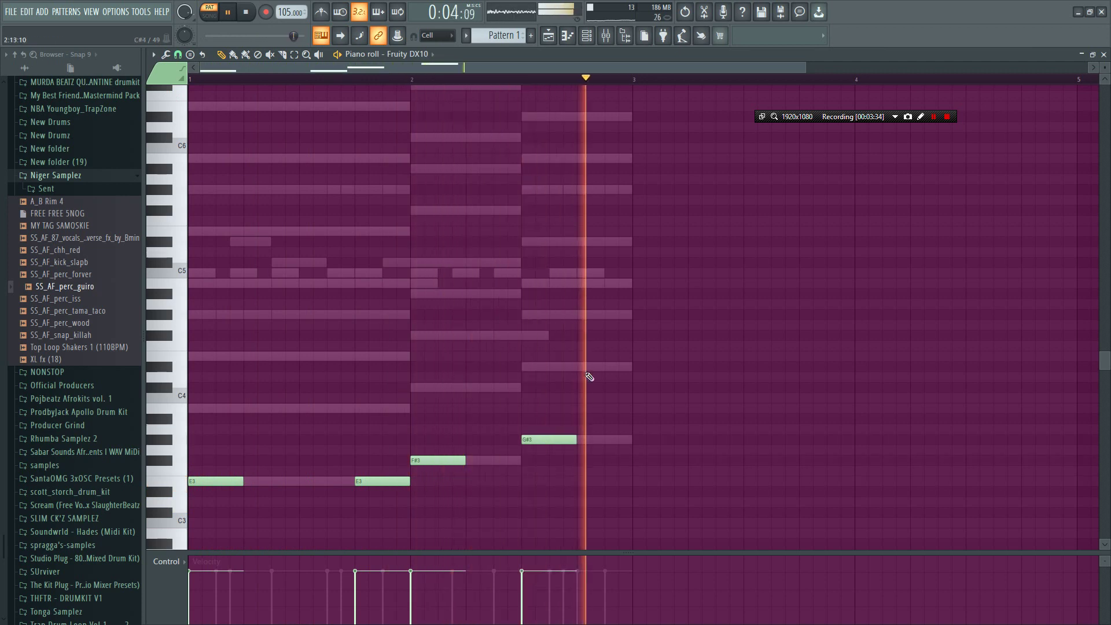
pyautogui.press('space')
pyautogui.press('space')
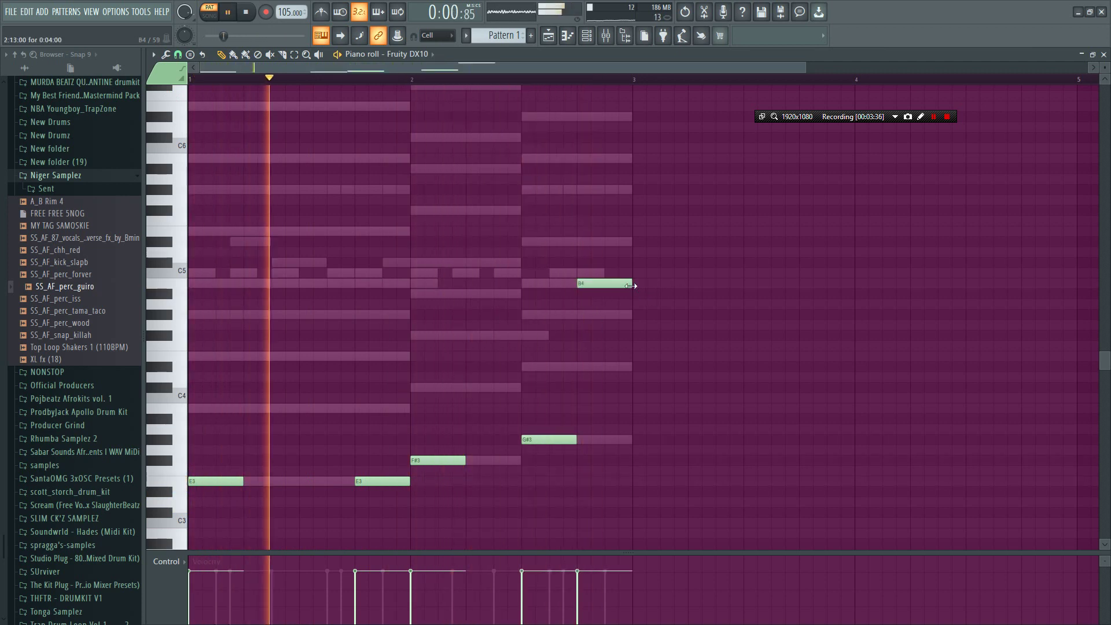
# - Place a one-step B4 note at step 14 and a two-step G#3 note at step 13 of bar 2
pyautogui.rightClick(582, 283)
pyautogui.moveTo(585, 283); pyautogui.dragTo(598, 283)
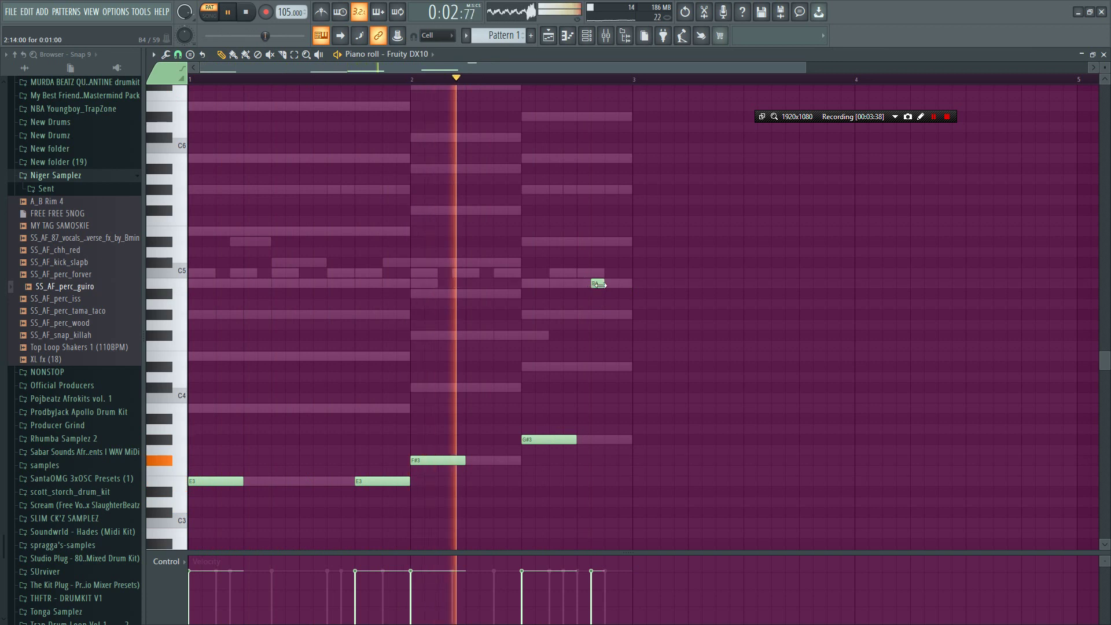
pyautogui.click(585, 444)
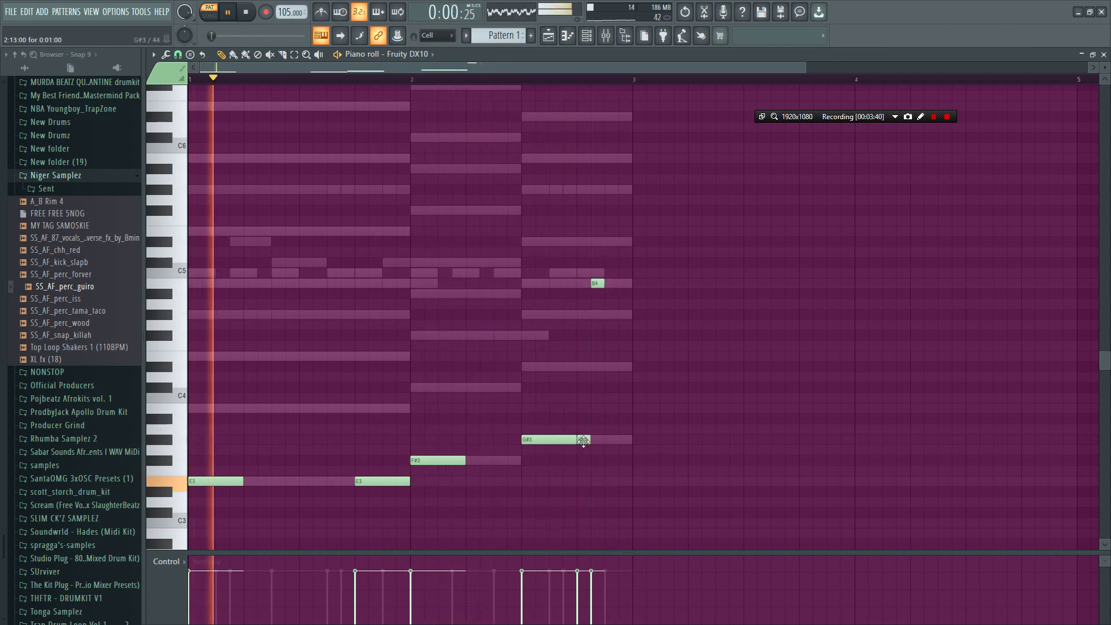
pyautogui.moveTo(597, 438); pyautogui.dragTo(605, 439)
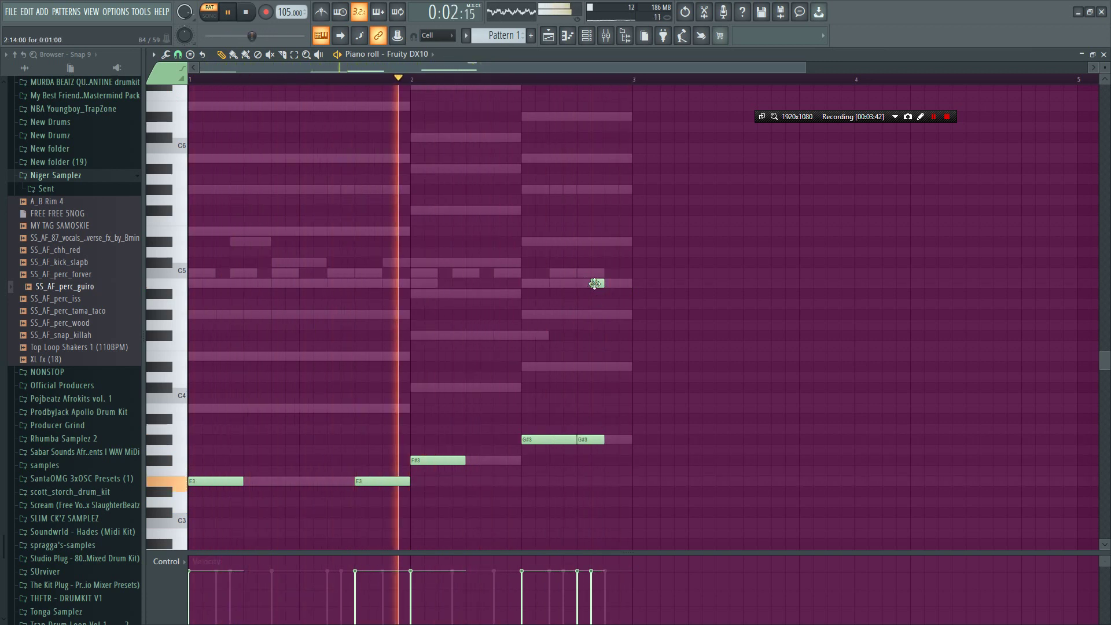
# - Turn the B4 note into a slide note and move it to step 13 of bar 2
pyautogui.doubleClick(596, 282)
pyautogui.click(619, 382)
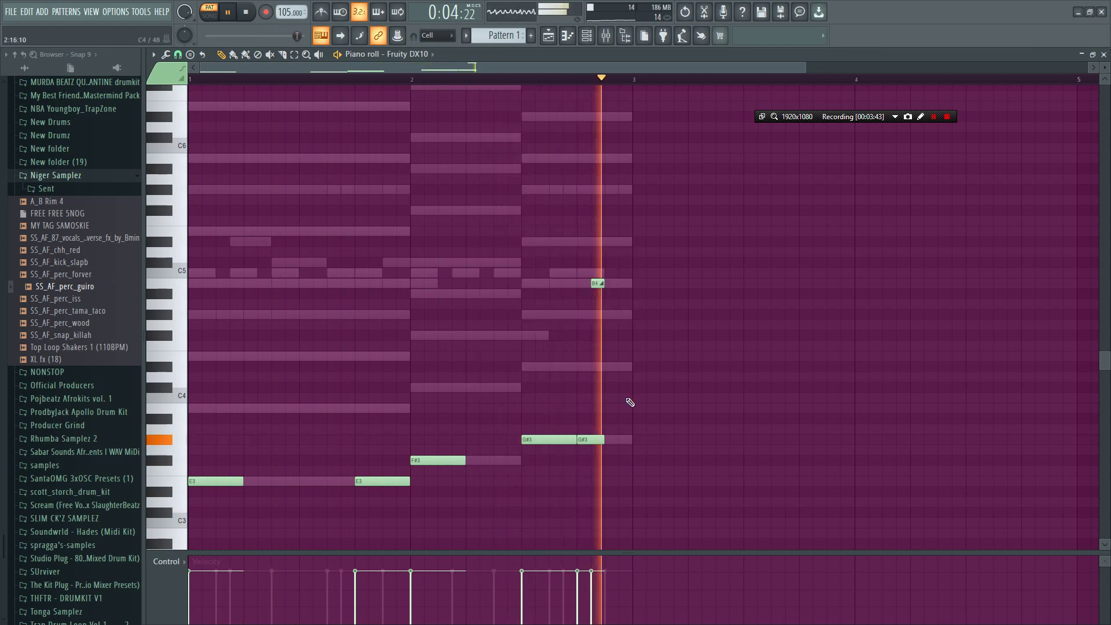
pyautogui.moveTo(598, 284); pyautogui.dragTo(583, 283)
# - Duplicate the two-step G#3 note and its slide note to step 15 of bar 2, and lower both slide notes to G#4
pyautogui.moveTo(629, 465); pyautogui.dragTo(577, 274)
pyautogui.hotkey('ctrl', 'b')
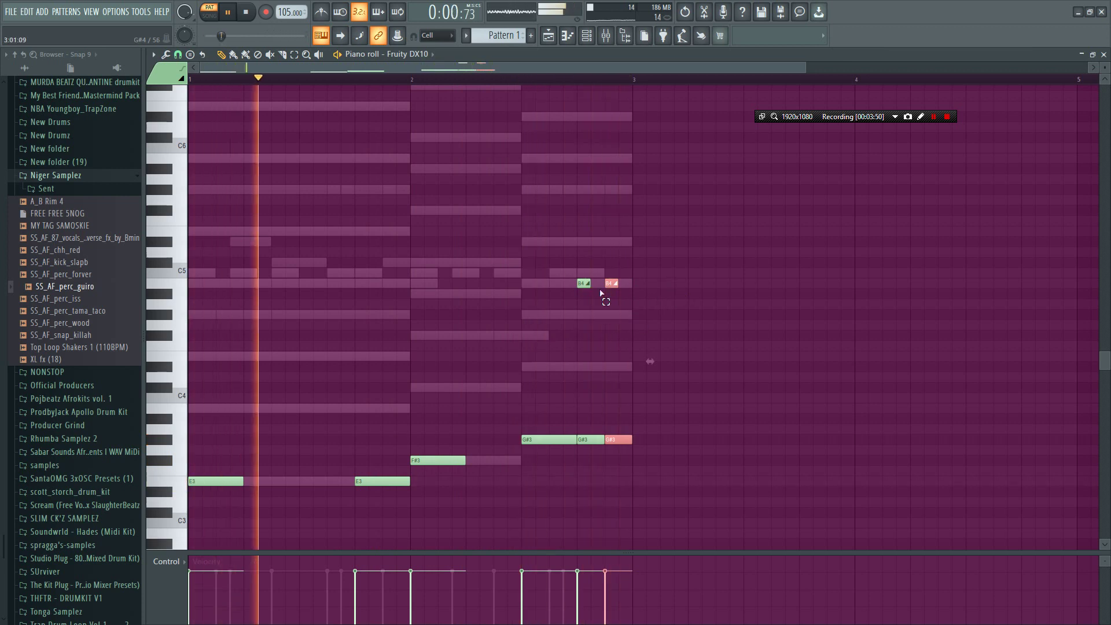
pyautogui.moveTo(607, 300); pyautogui.dragTo(583, 314)
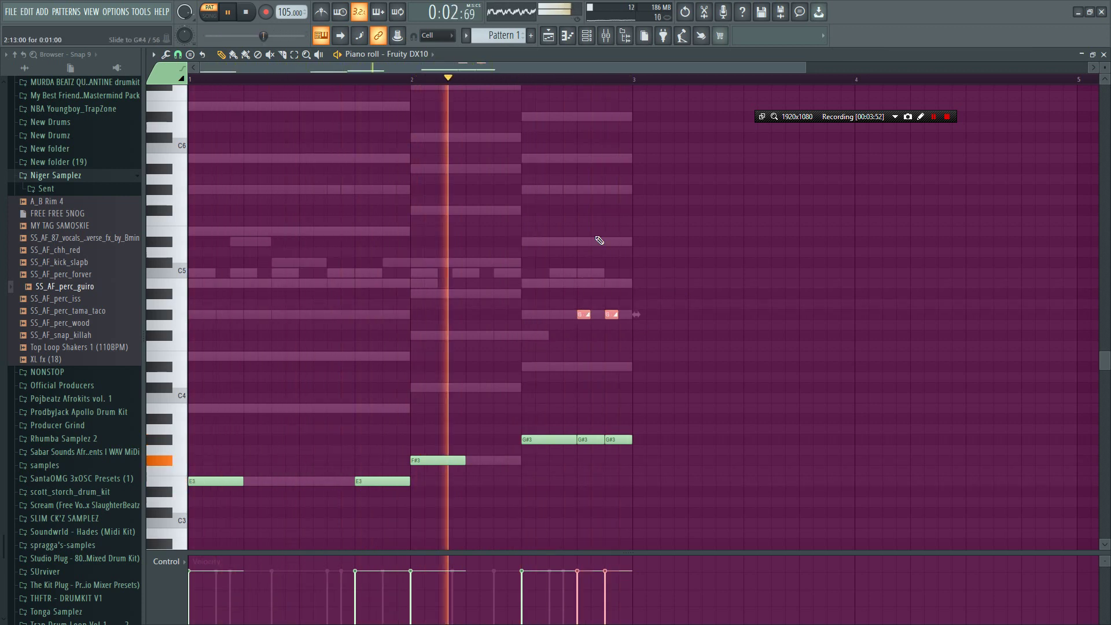
# - Open the Purity instrument from the Channel rack and load the MeloTRING preset from the Strings category
pyautogui.click(598, 35)
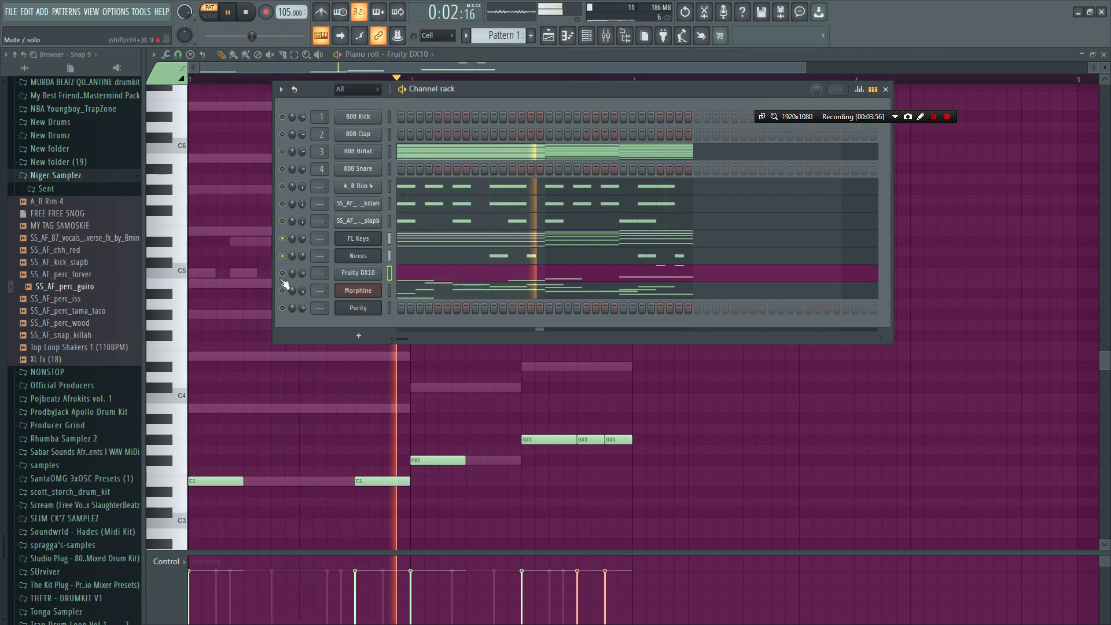
pyautogui.click(358, 310)
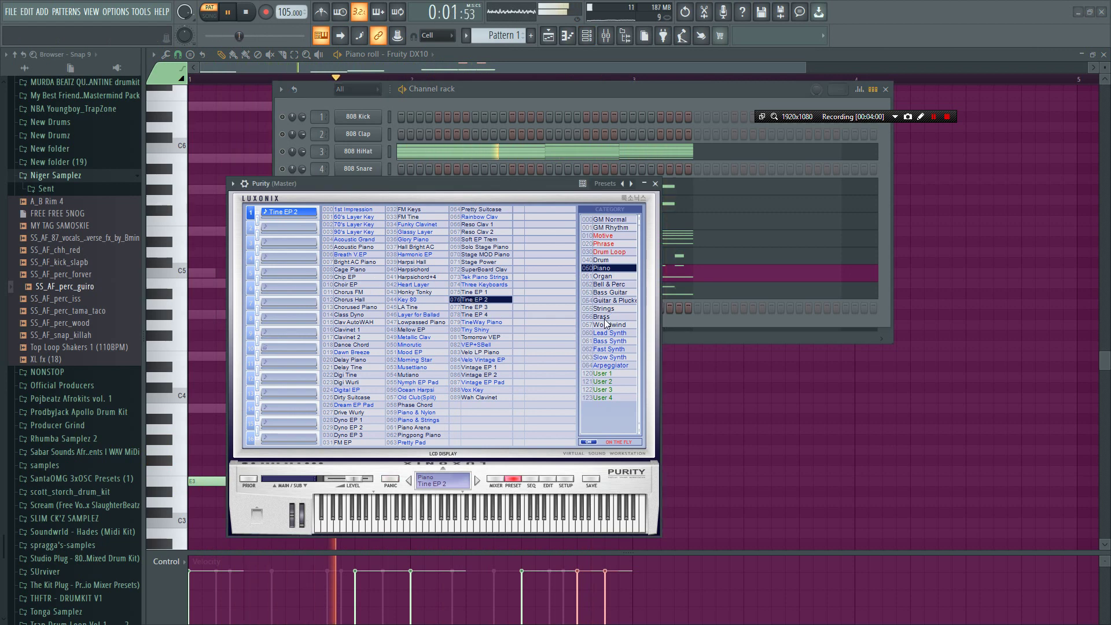
pyautogui.click(605, 318)
pyautogui.click(612, 310)
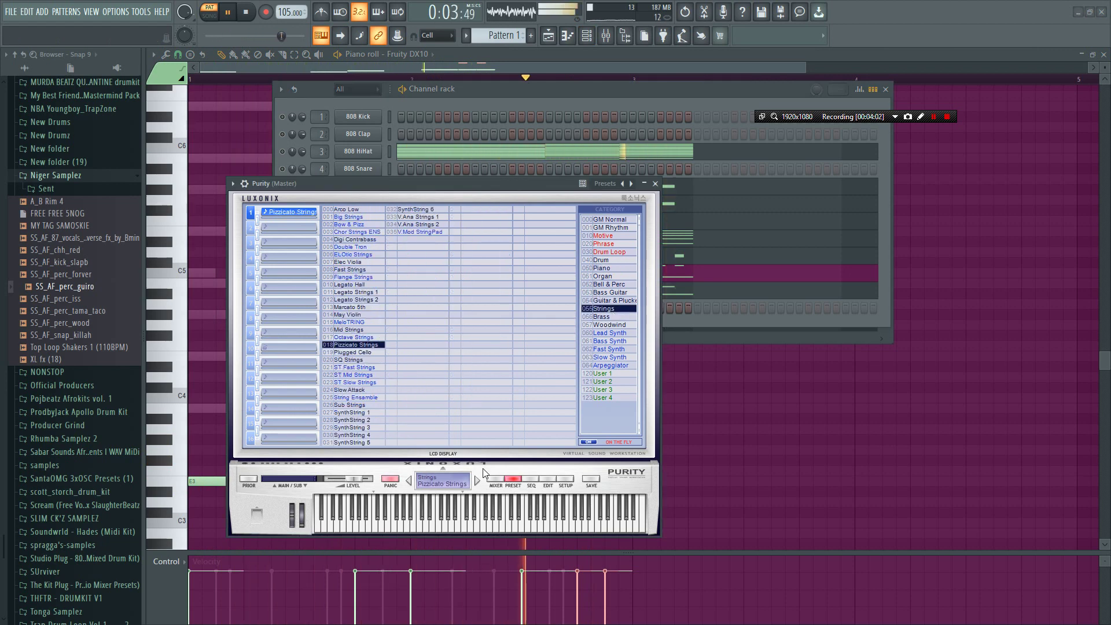
pyautogui.click(352, 323)
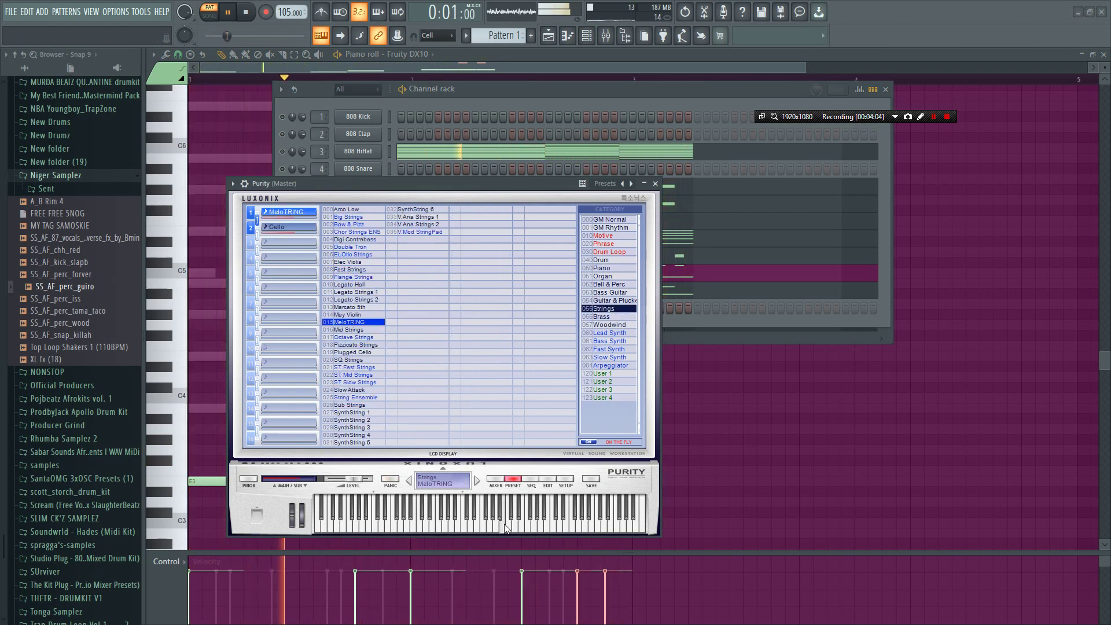
# - Copy the FL Keys notes to the Purity channel and raise them one octave in its piano roll
pyautogui.click(513, 102)
pyautogui.rightClick(361, 239)
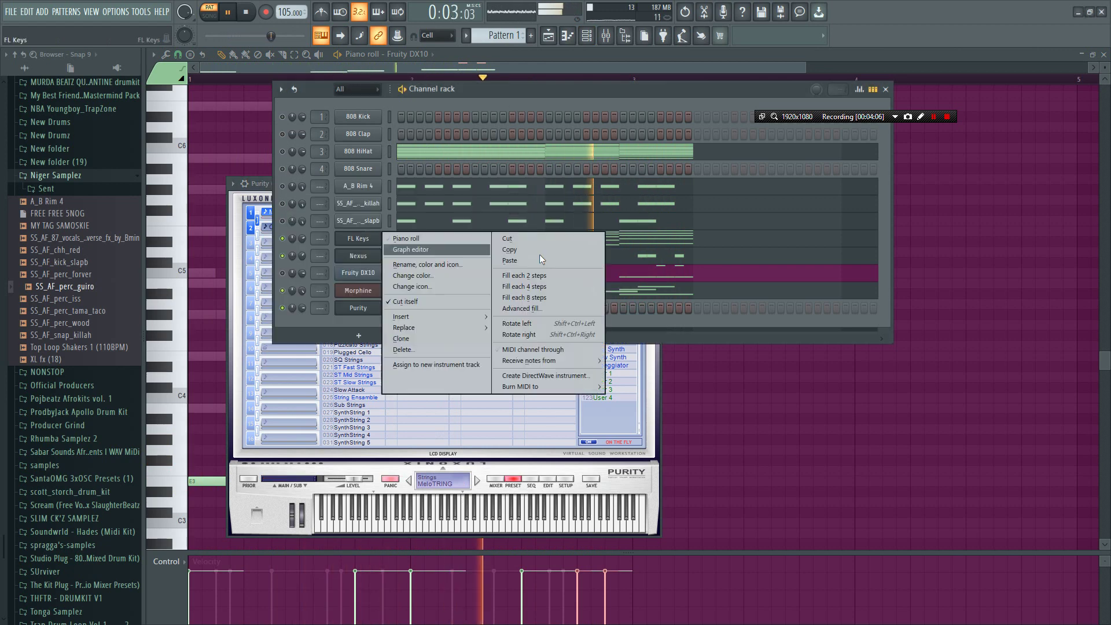
pyautogui.click(540, 252)
pyautogui.rightClick(360, 308)
pyautogui.click(544, 331)
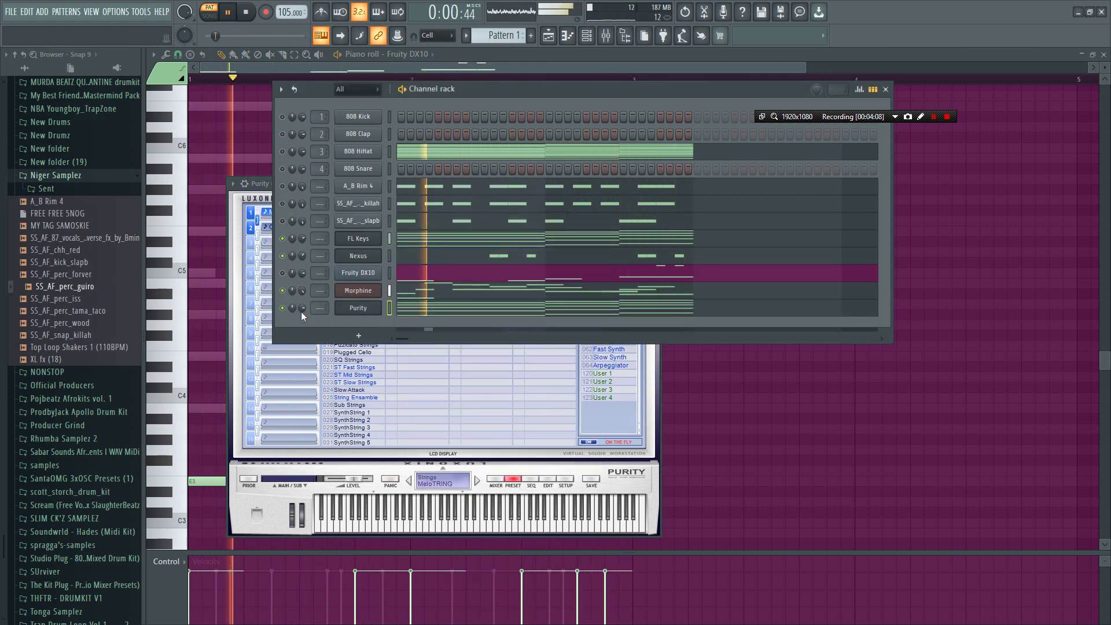
pyautogui.click(432, 313)
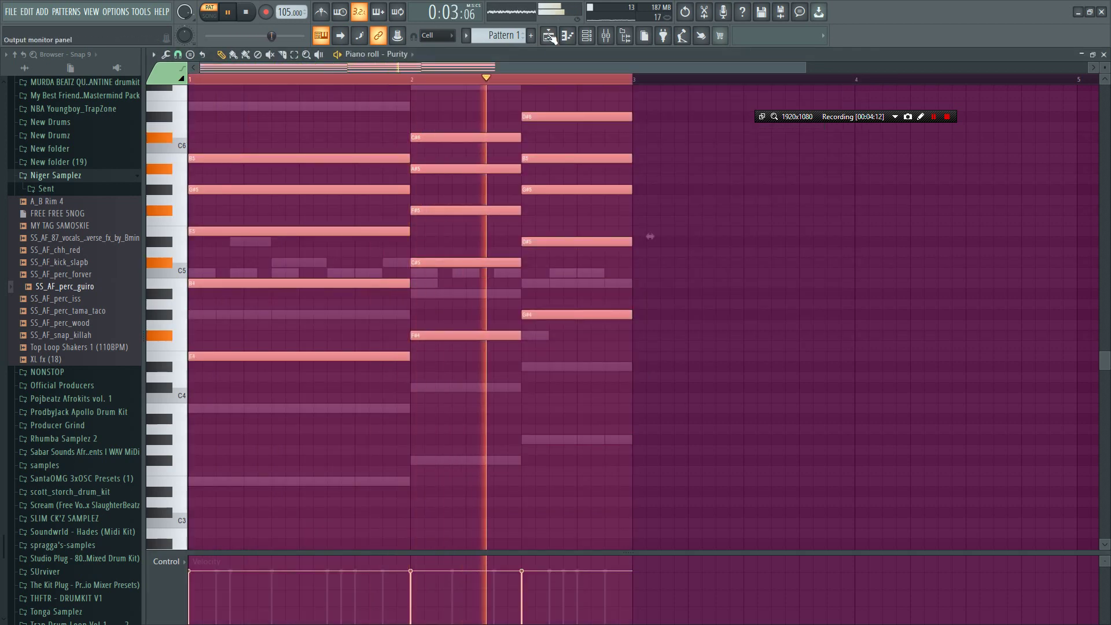
# - Lower the volume of the 808 HiHat channel in the Channel rack and stop playback
pyautogui.click(549, 35)
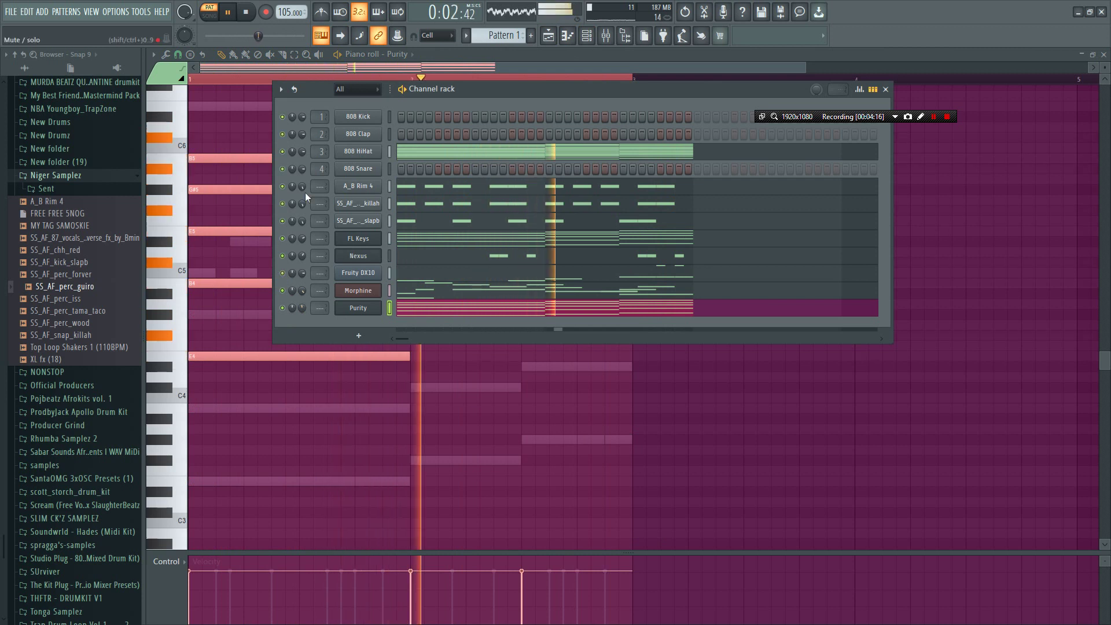
pyautogui.moveTo(303, 151); pyautogui.dragTo(304, 191)
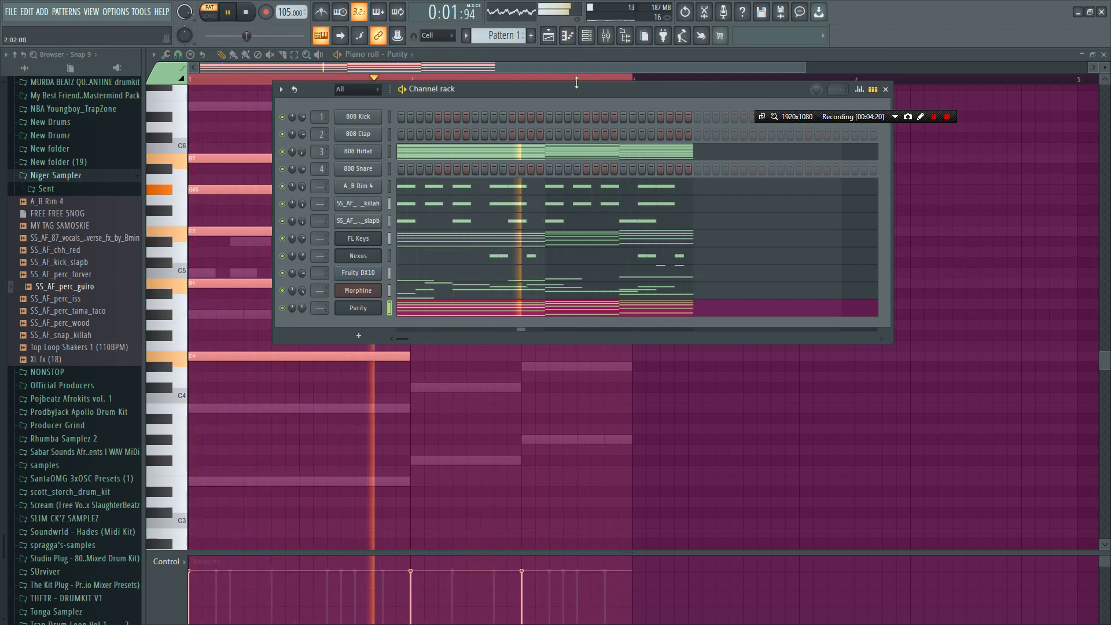
pyautogui.press('space')
# - Add the Top Loop Shakers 1 (110BPM) sample to the playlist as an audio clip on track 2, starting at bar 1
pyautogui.press('F5')
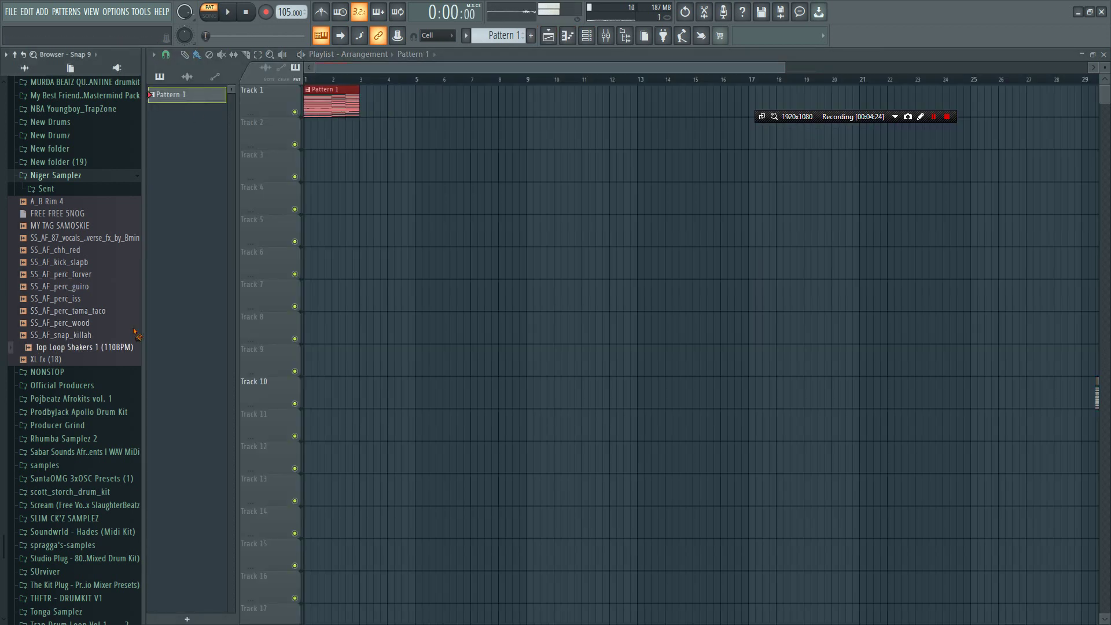
pyautogui.moveTo(314, 146)
pyautogui.mouseDown()
pyautogui.moveTo(305, 138)
pyautogui.moveTo(336, 146)
pyautogui.mouseUp()
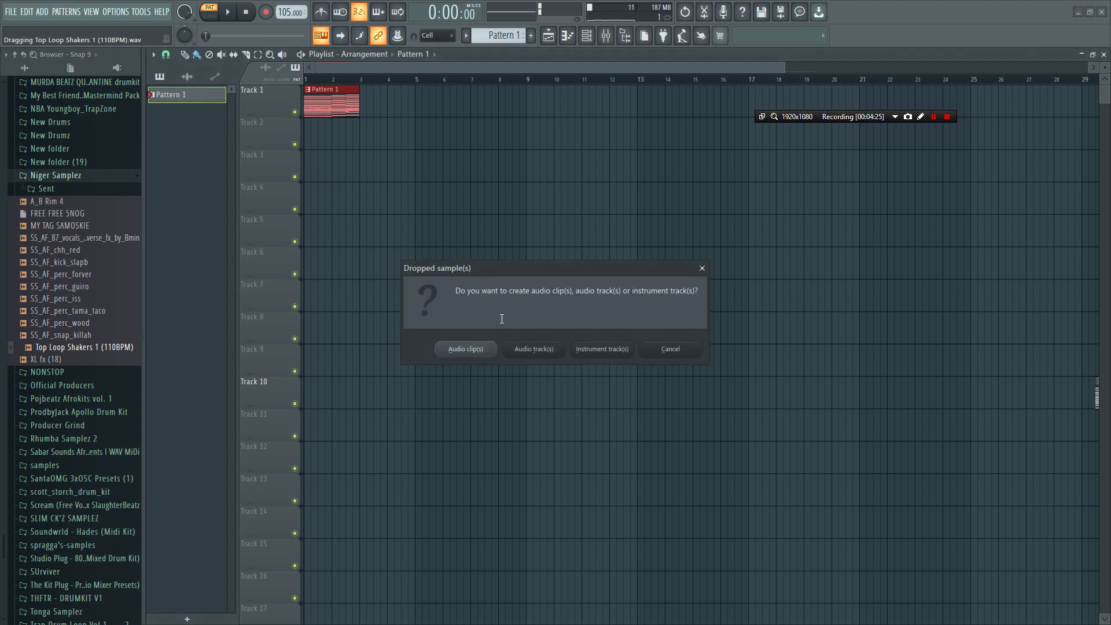
pyautogui.click(461, 349)
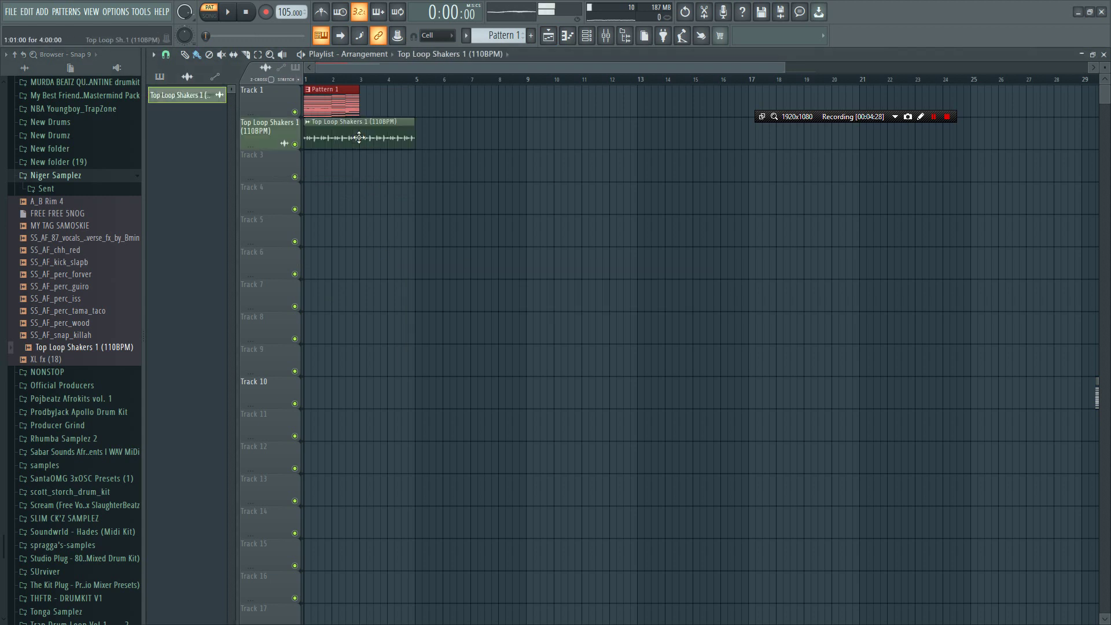
# - Set the time-stretching mode of the Top Loop Shakers 1 sample to Stretch and close its settings
pyautogui.doubleClick(359, 137)
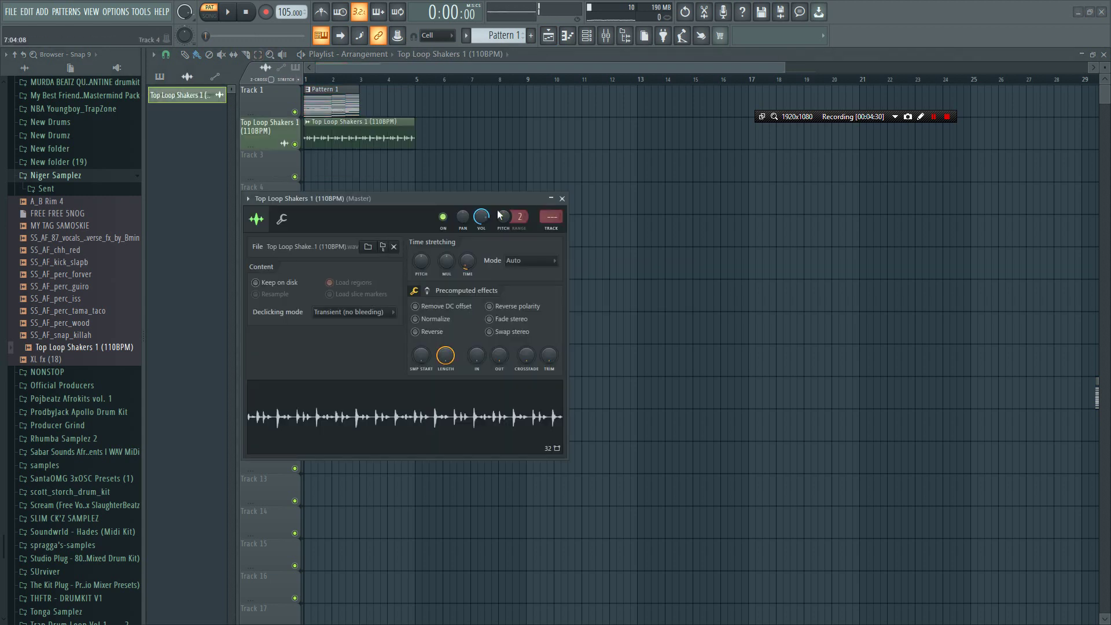
pyautogui.click(523, 261)
pyautogui.click(517, 294)
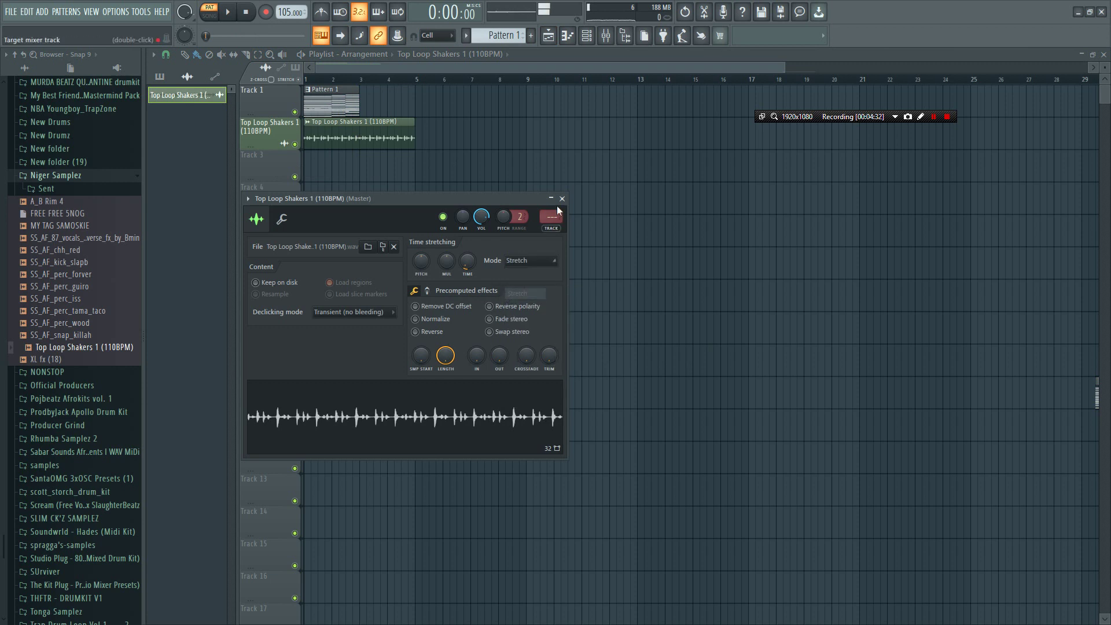
pyautogui.click(562, 199)
# - Play the arrangement in song mode, cut the shaker clip at bar 3 and delete its second half
pyautogui.press('space')
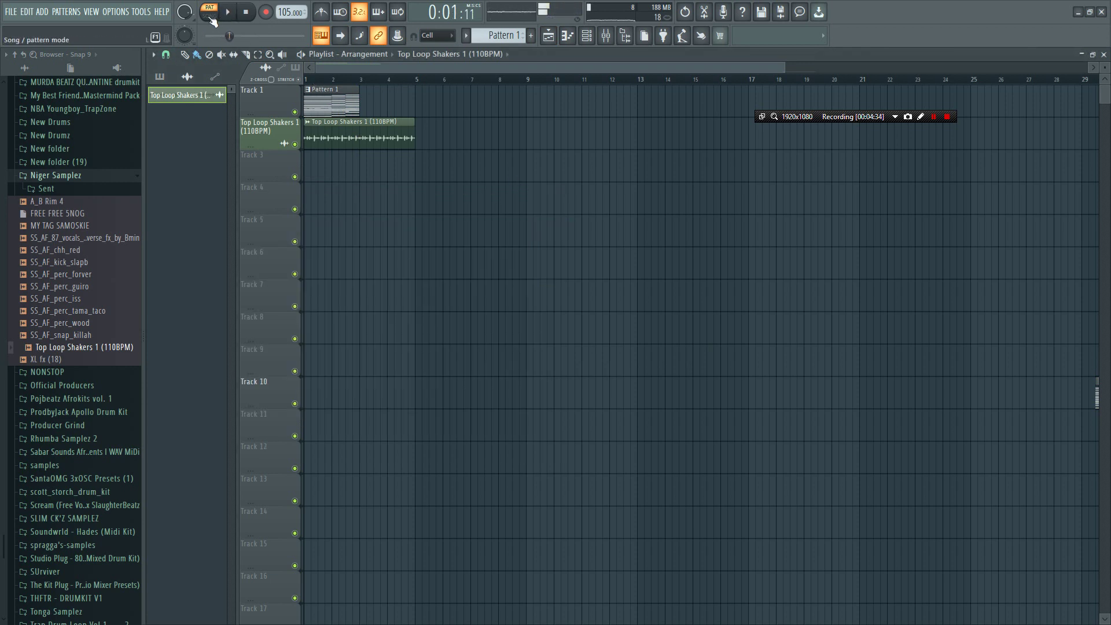
pyautogui.rightClick(451, 123)
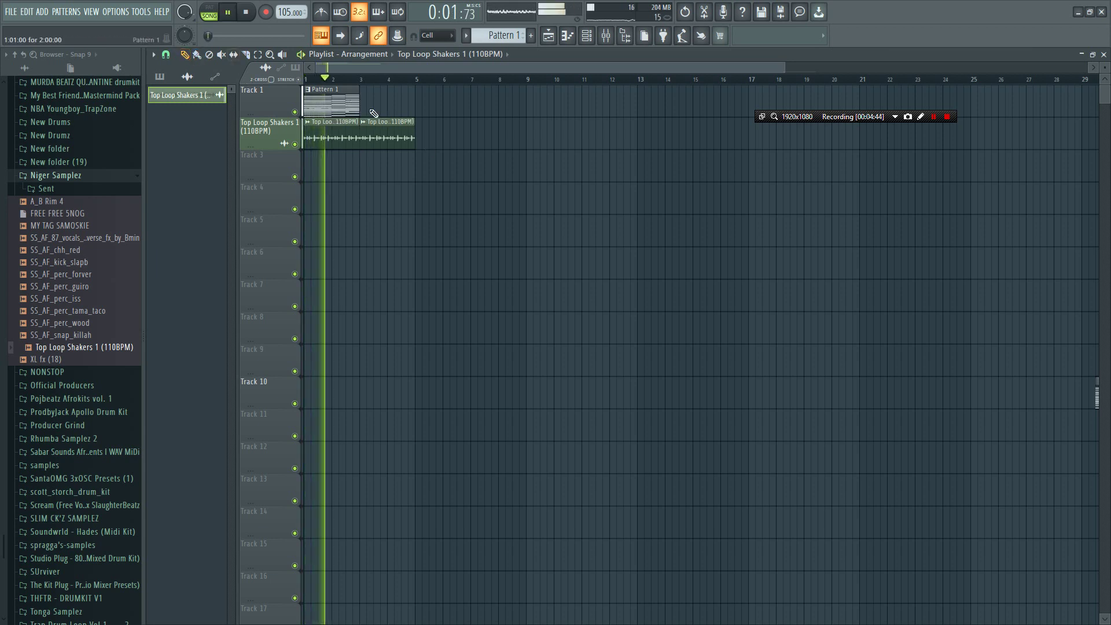
pyautogui.rightClick(379, 129)
# - Set the Channel rack's group filter to All and return to the playlist
pyautogui.click(601, 35)
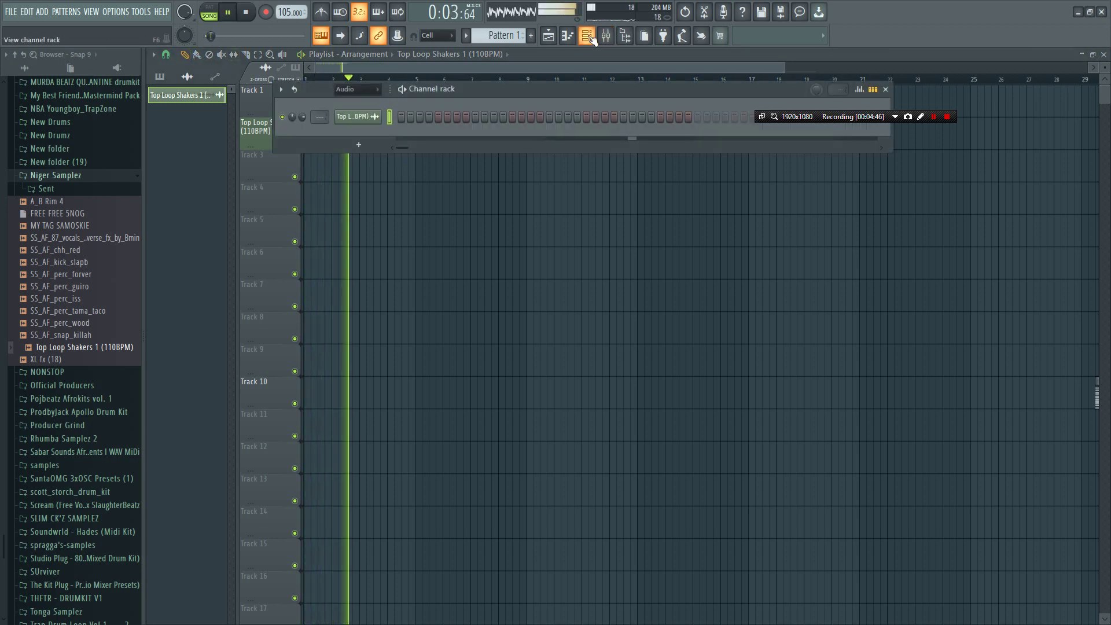
pyautogui.click(337, 90)
pyautogui.click(348, 102)
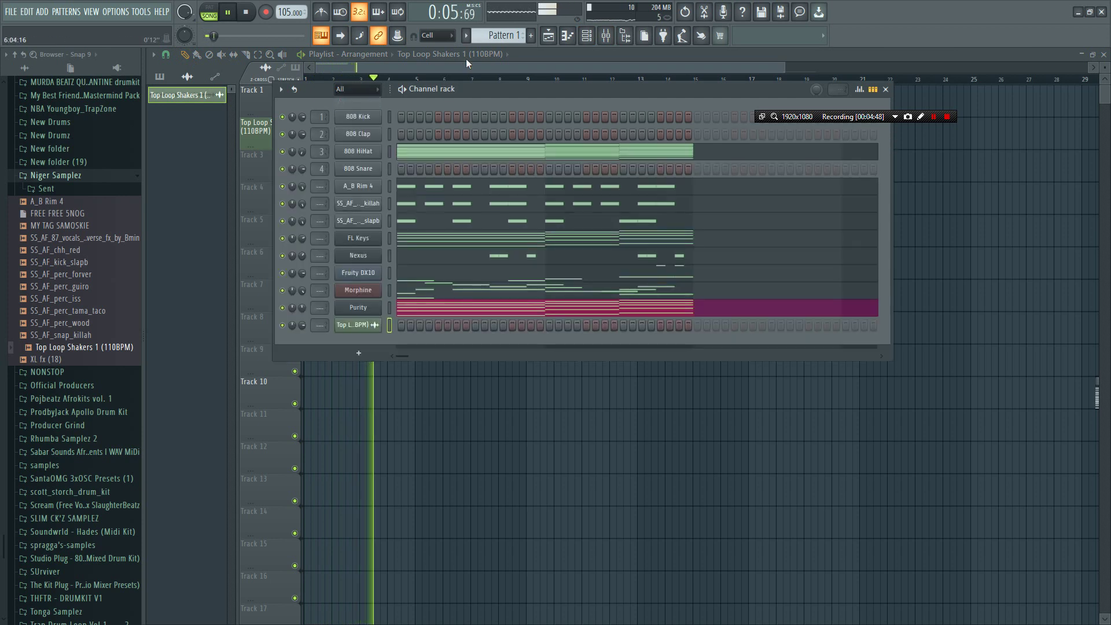
pyautogui.click(465, 57)
# - Select all clips in the playlist so the looped time range covers bars 1 and 2, and play the arrangement
pyautogui.click(368, 68)
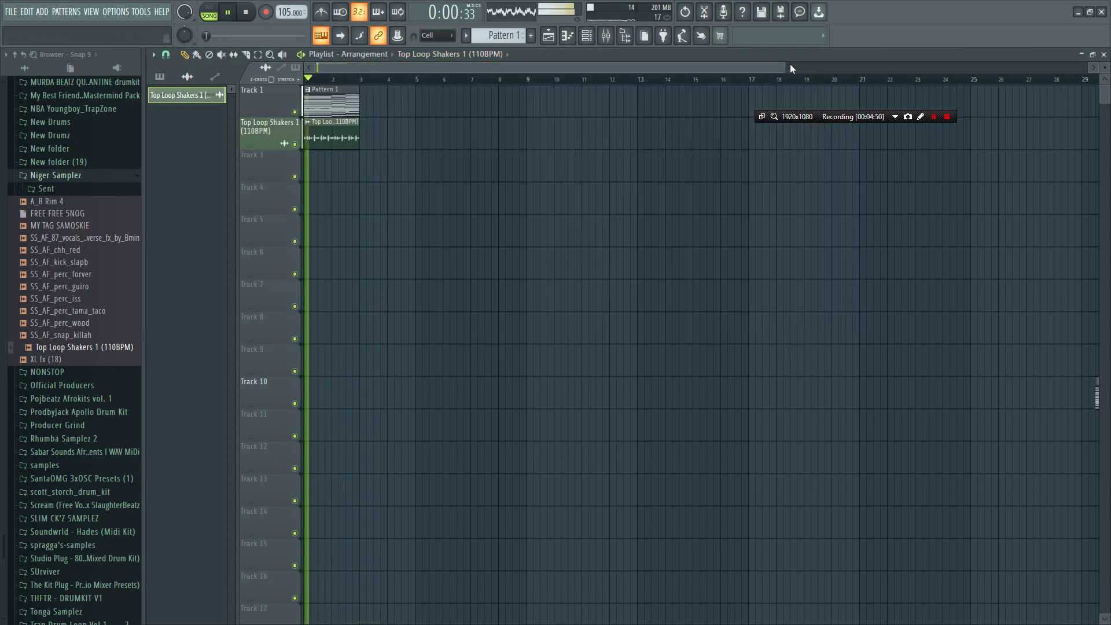
pyautogui.moveTo(721, 71); pyautogui.dragTo(472, 93)
pyautogui.click(468, 105)
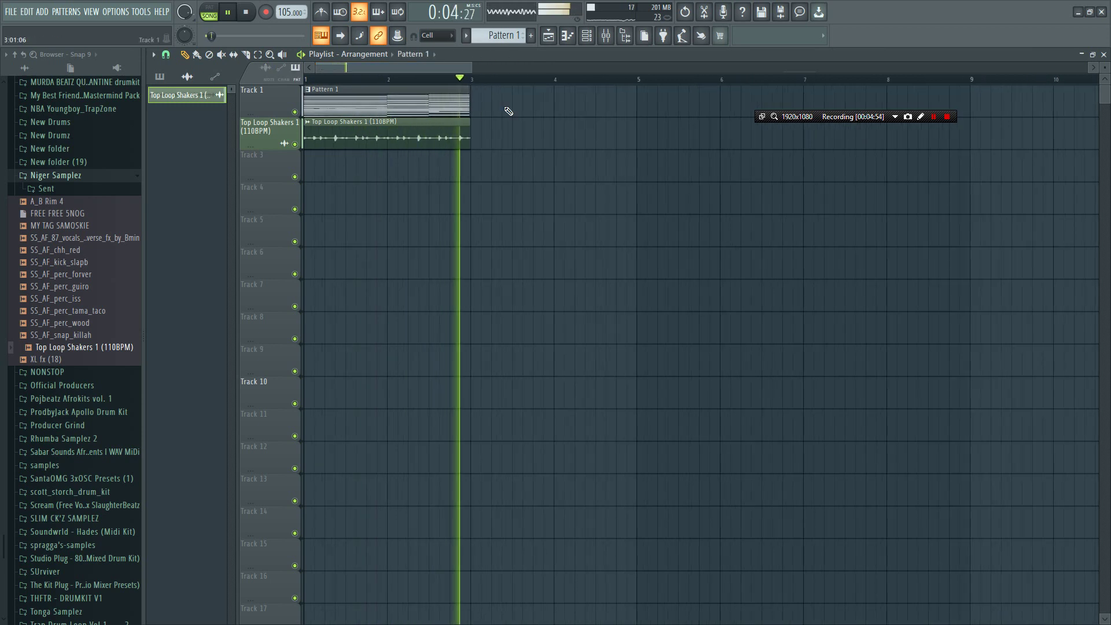
pyautogui.press('space')
pyautogui.hotkey('ctrl', 'a')
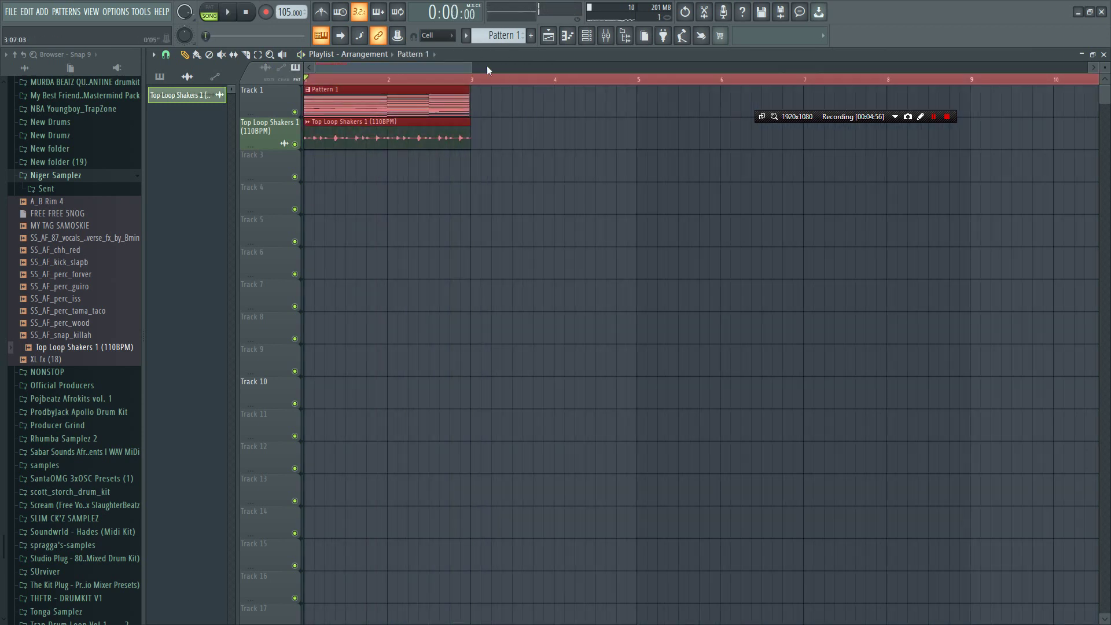
pyautogui.moveTo(472, 66); pyautogui.dragTo(856, 292)
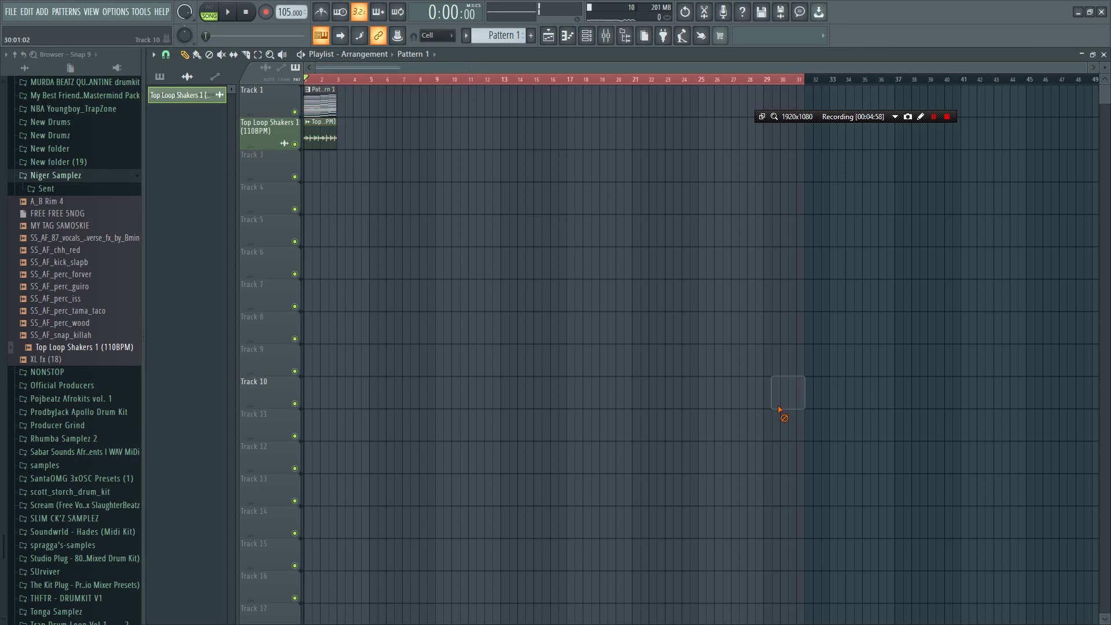
pyautogui.hotkey('ctrl', 'a')
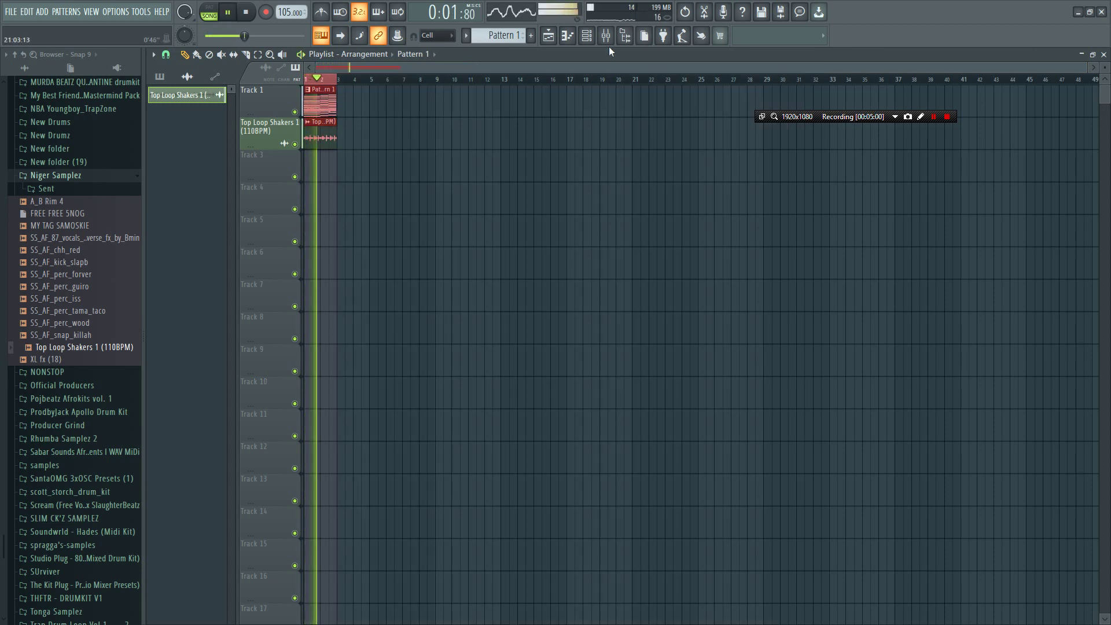
# - Deselect the playlist clips and restart playback of the looped bars 1 and 2
pyautogui.click(595, 38)
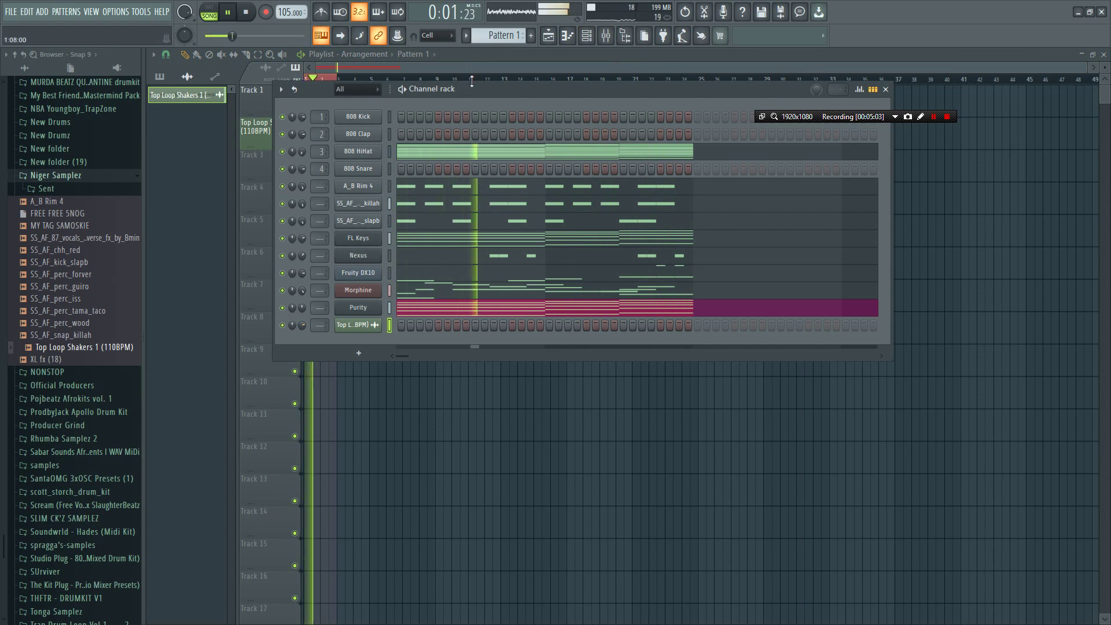
pyautogui.click(486, 69)
pyautogui.moveTo(901, 79); pyautogui.dragTo(549, 116)
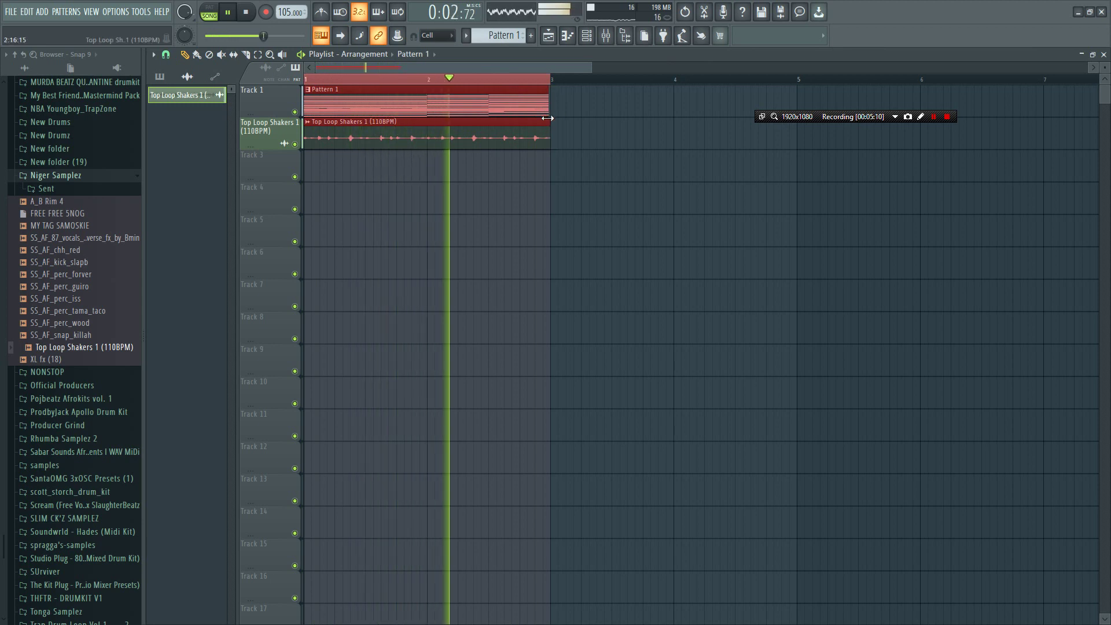
pyautogui.click(570, 115)
pyautogui.rightClick(585, 116)
pyautogui.press('space')
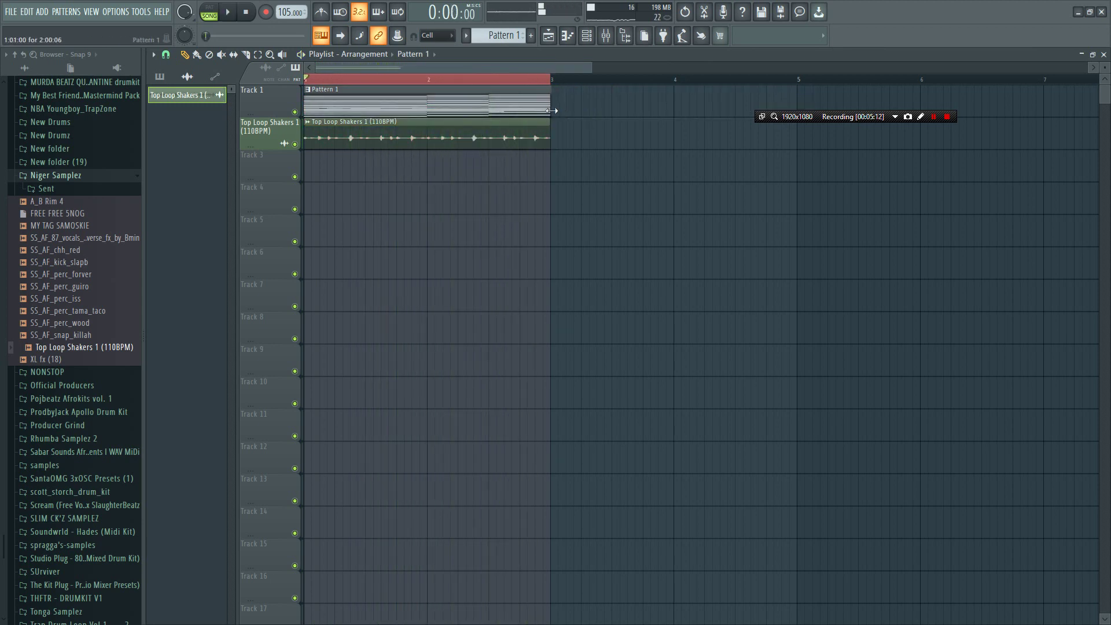
pyautogui.click(550, 85)
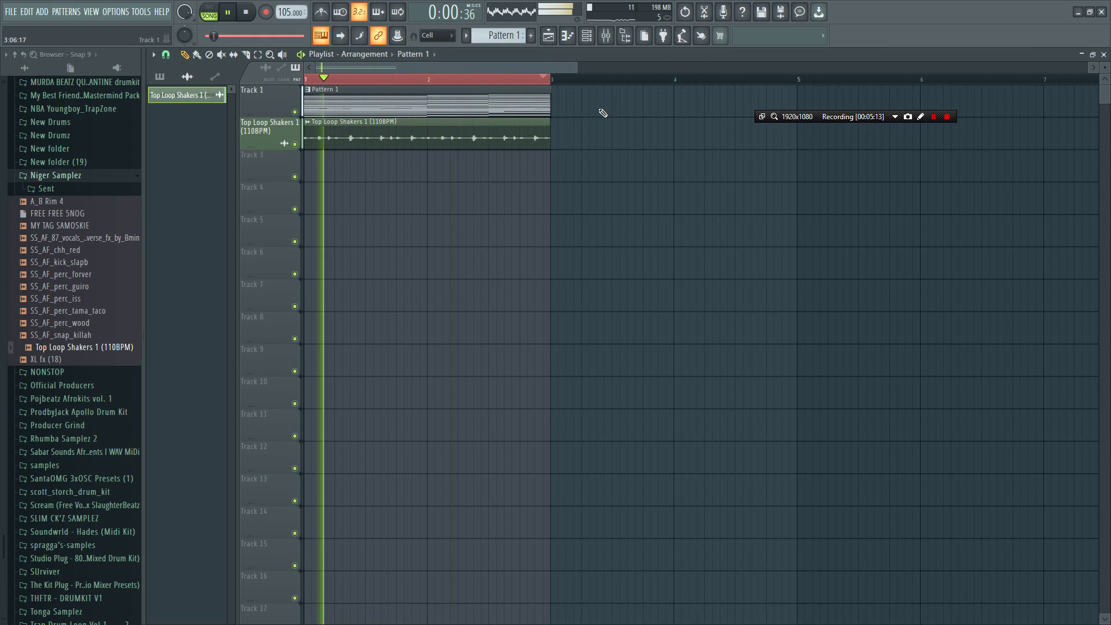
# - Clone the Nexus channel in the Channel rack and open the piano roll of the Nexus #2 clone
pyautogui.click(587, 36)
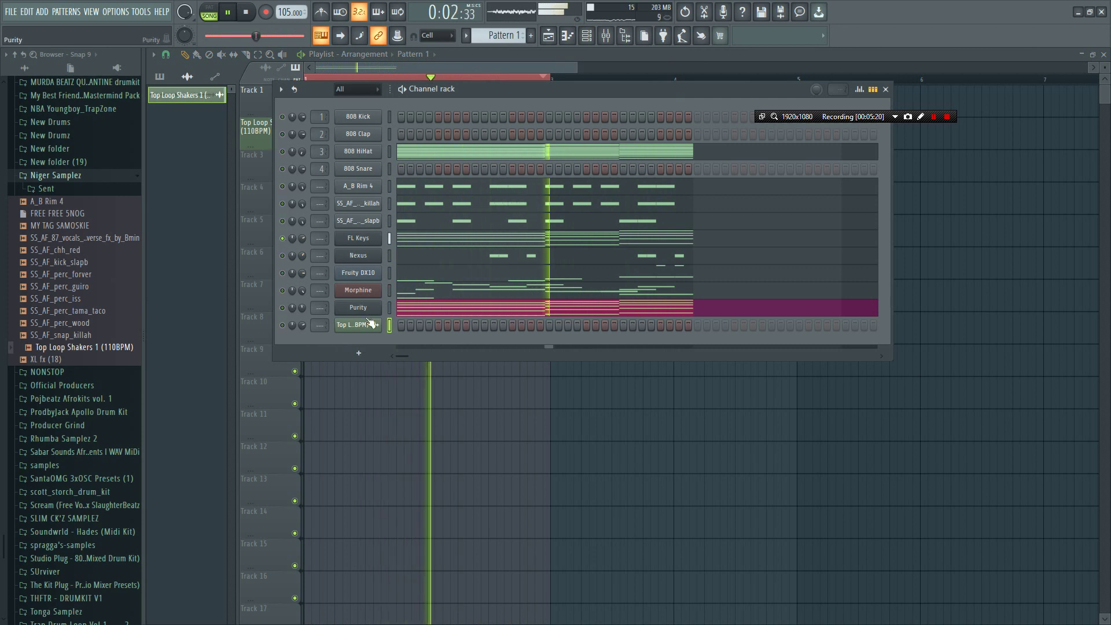
pyautogui.rightClick(351, 313)
pyautogui.rightClick(355, 260)
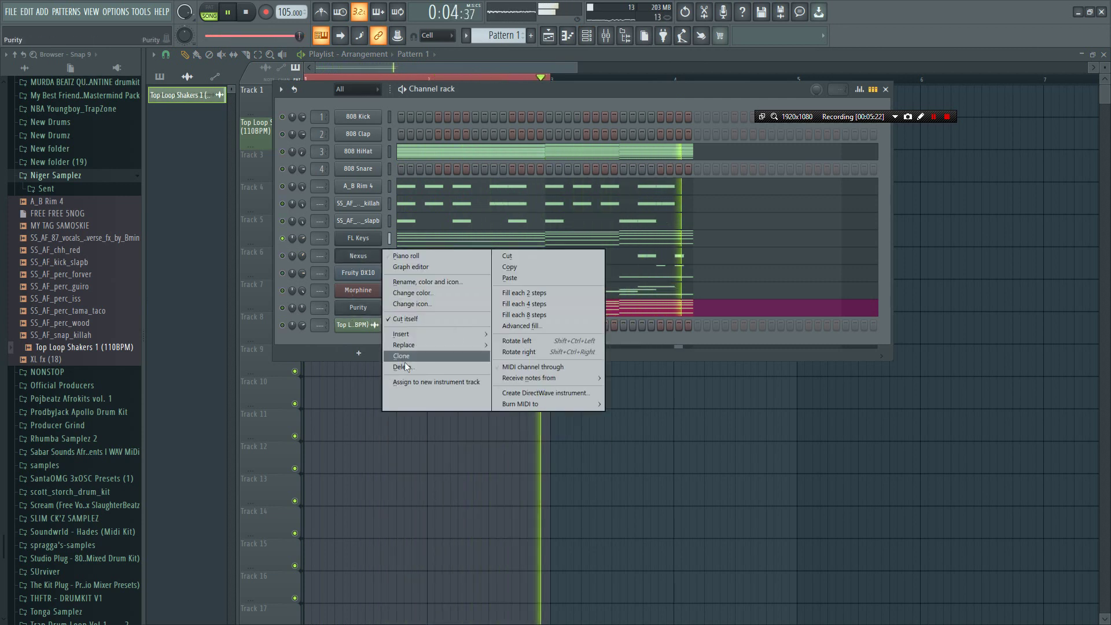
pyautogui.click(402, 356)
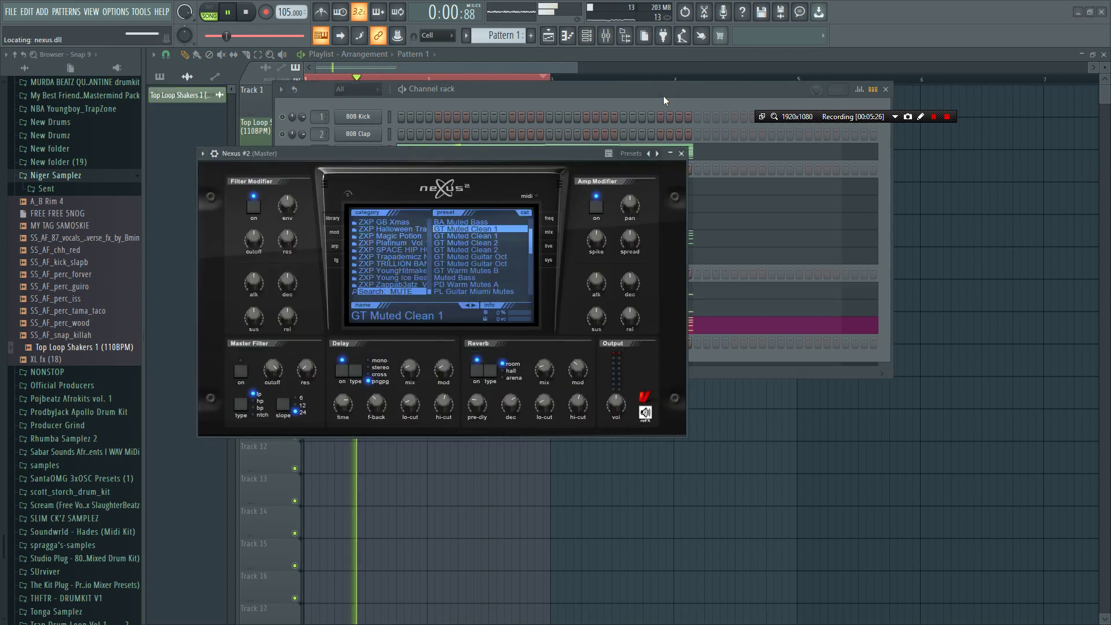
pyautogui.click(663, 95)
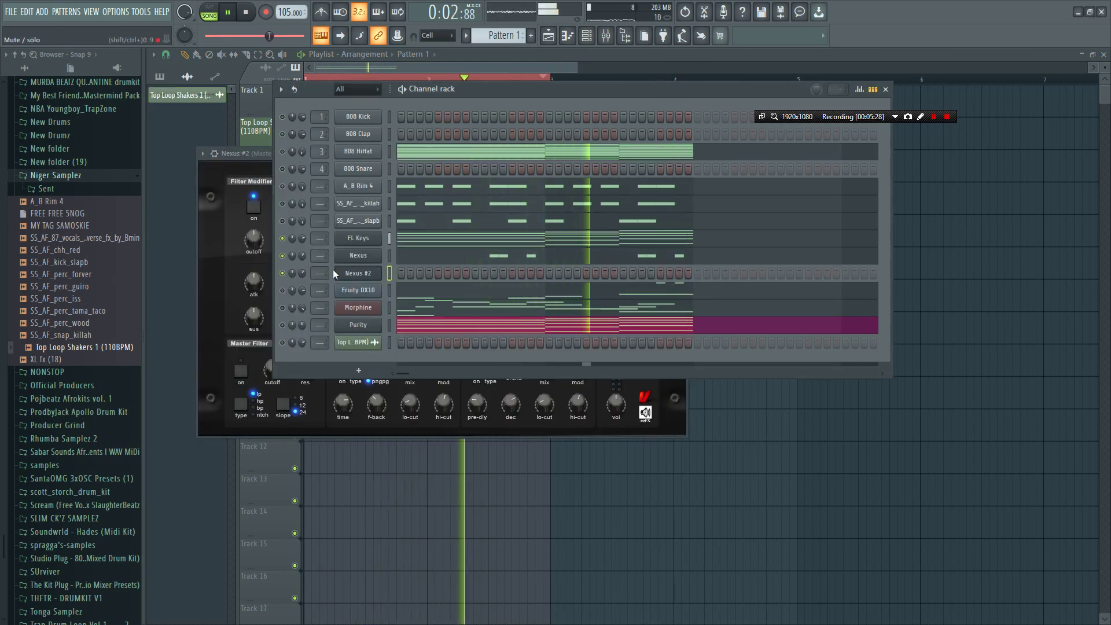
pyautogui.rightClick(378, 270)
pyautogui.click(412, 280)
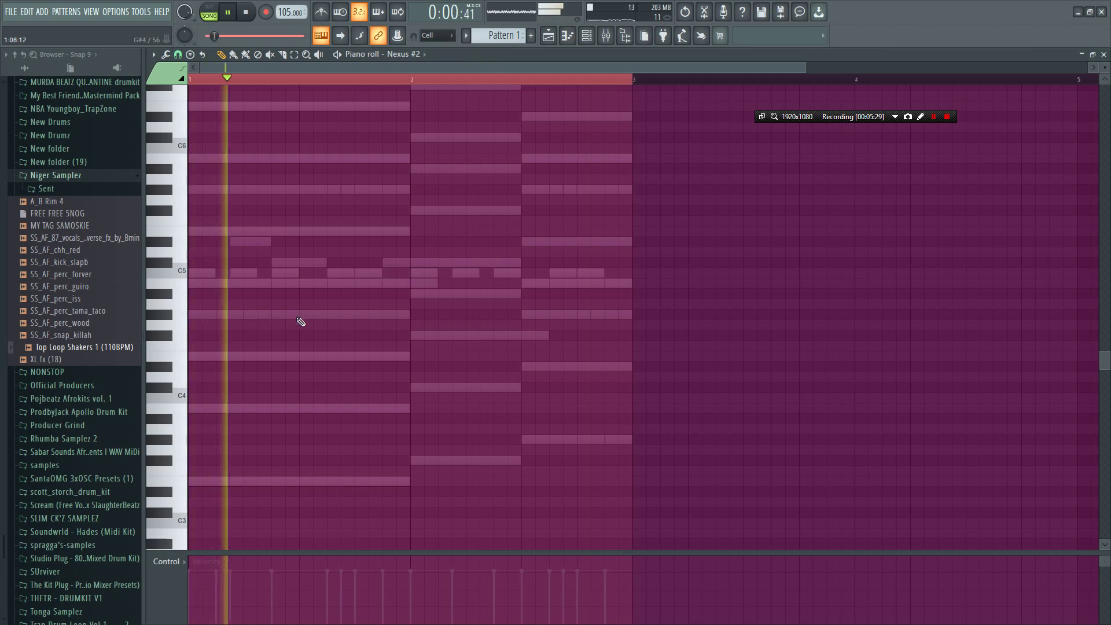
pyautogui.click(302, 314)
pyautogui.click(300, 354)
pyautogui.doubleClick(306, 356)
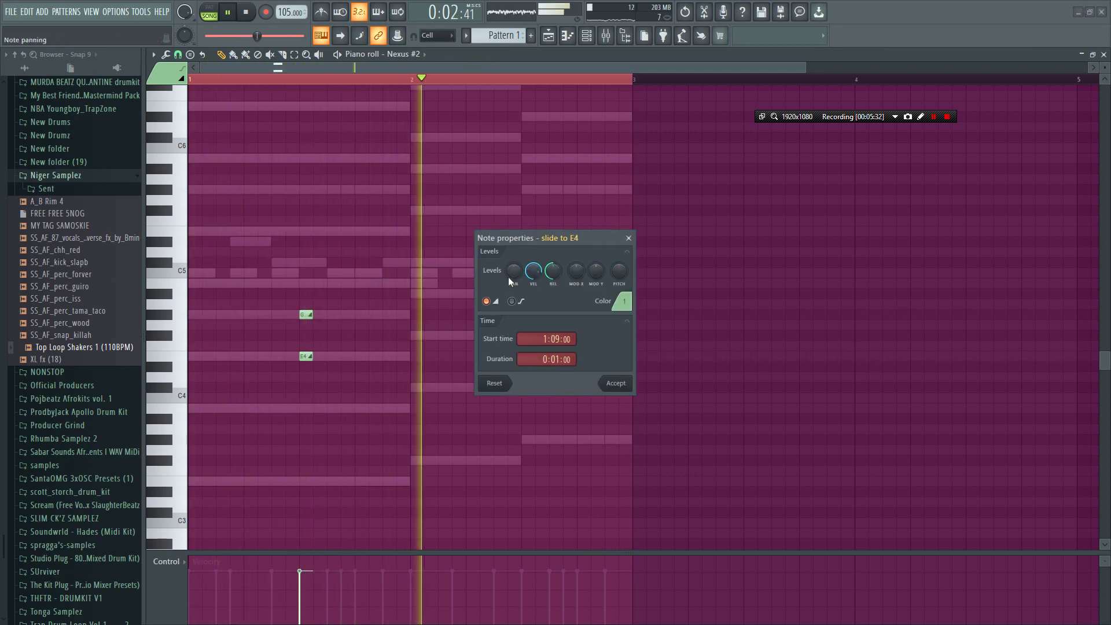
pyautogui.click(613, 387)
pyautogui.rightClick(306, 314)
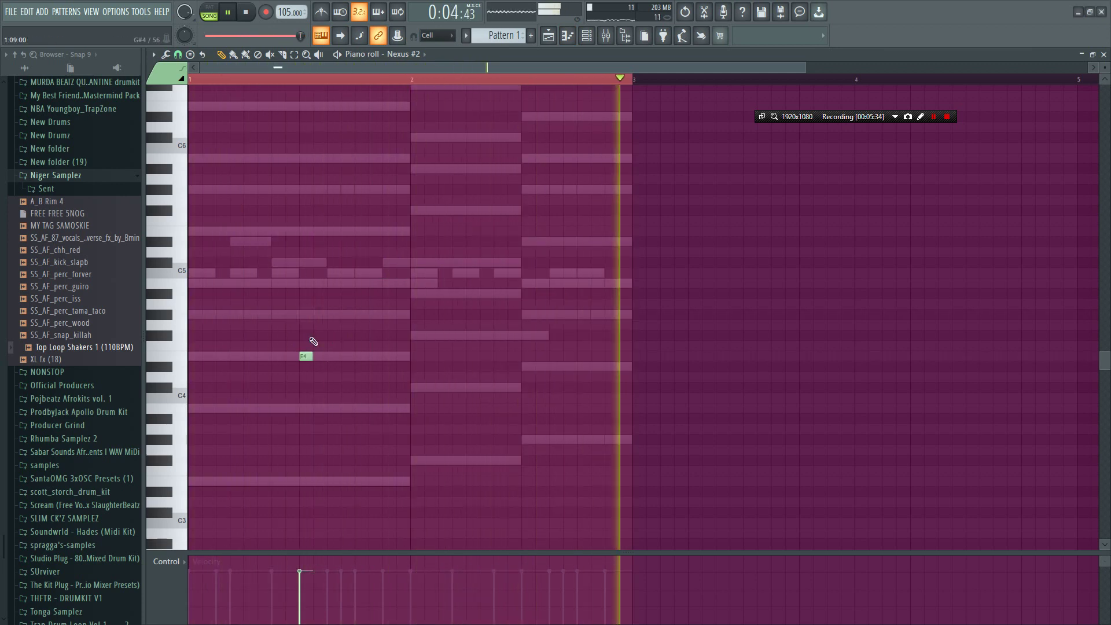
pyautogui.click(307, 314)
pyautogui.moveTo(330, 370); pyautogui.dragTo(304, 311)
pyautogui.hotkey('ctrl', 'b')
pyautogui.hotkey('ctrl', 'Up')
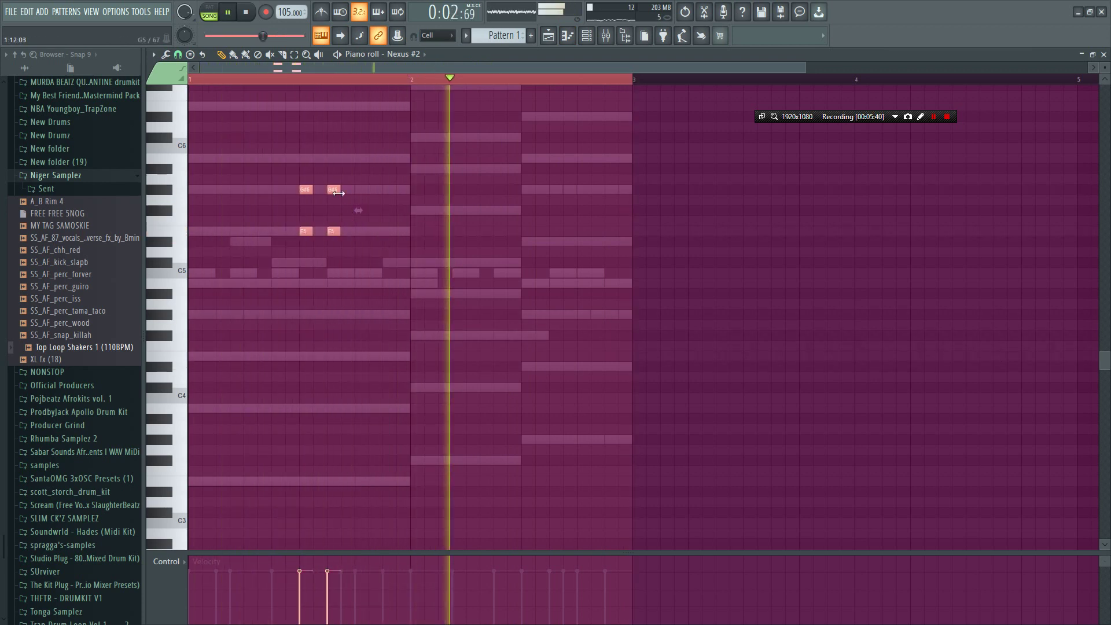
pyautogui.moveTo(335, 189); pyautogui.dragTo(612, 191)
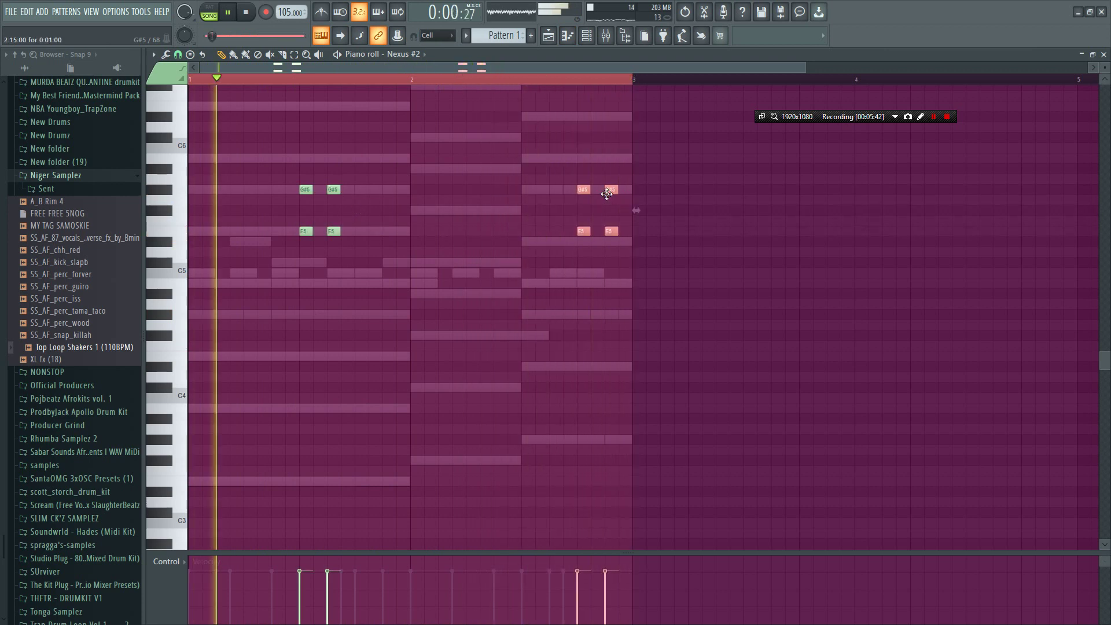
pyautogui.moveTo(687, 288); pyautogui.dragTo(218, 115)
pyautogui.press('Delete')
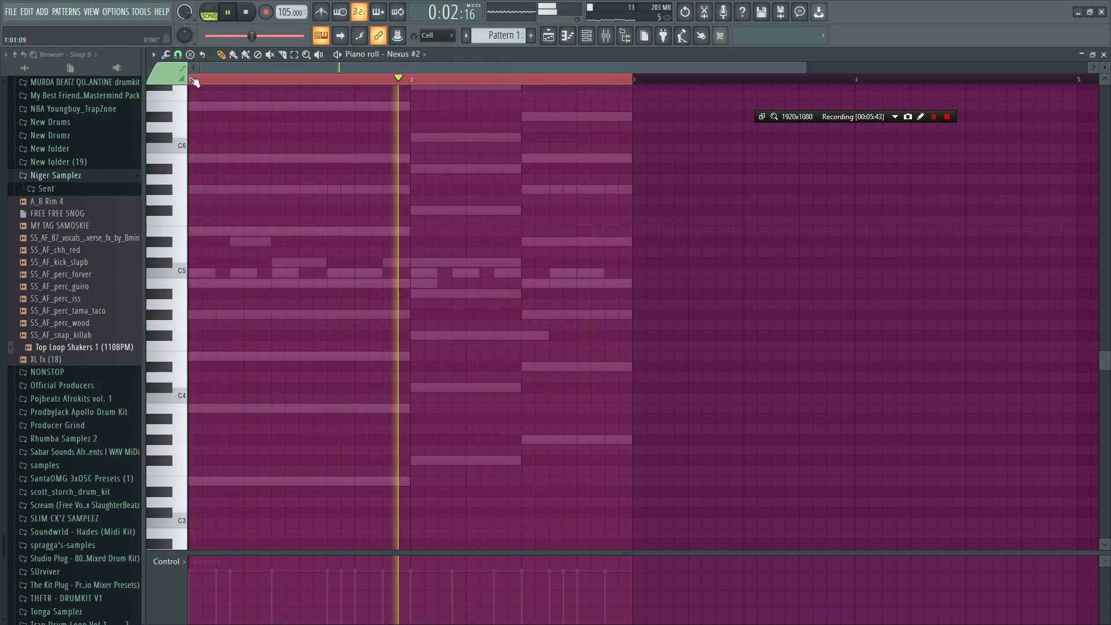
# - Add one-step Nexus #2 notes G#5 and E5 at step 7 of bar 1, and F#5 and A#5 at step 7 of bar 2
pyautogui.click(196, 81)
pyautogui.press('space')
pyautogui.press('space')
pyautogui.click(278, 189)
pyautogui.click(278, 231)
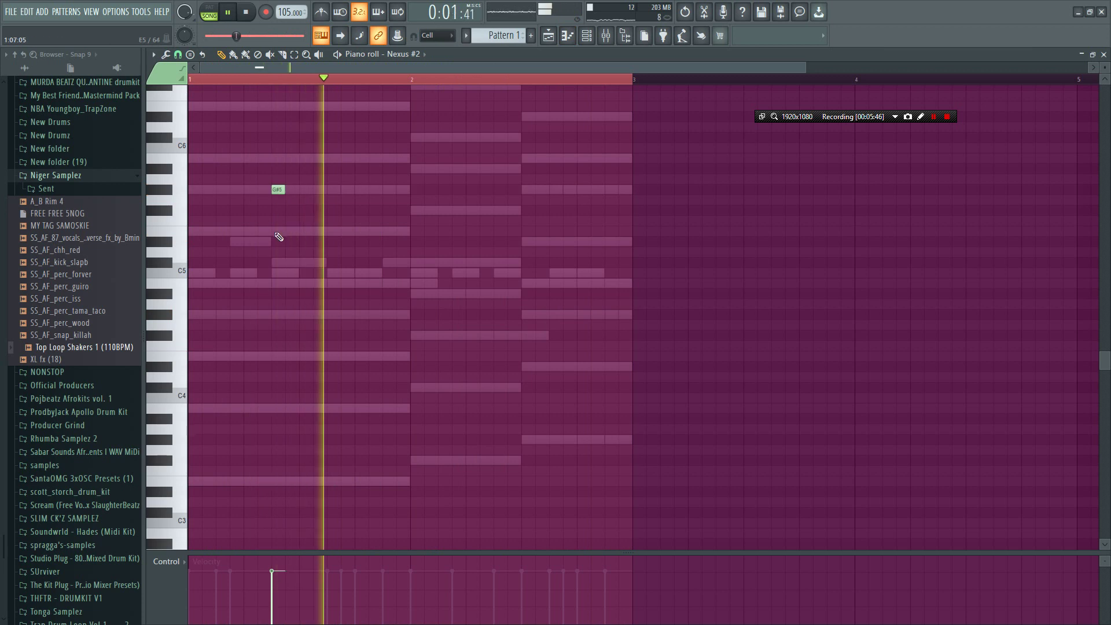
pyautogui.click(501, 210)
pyautogui.click(500, 169)
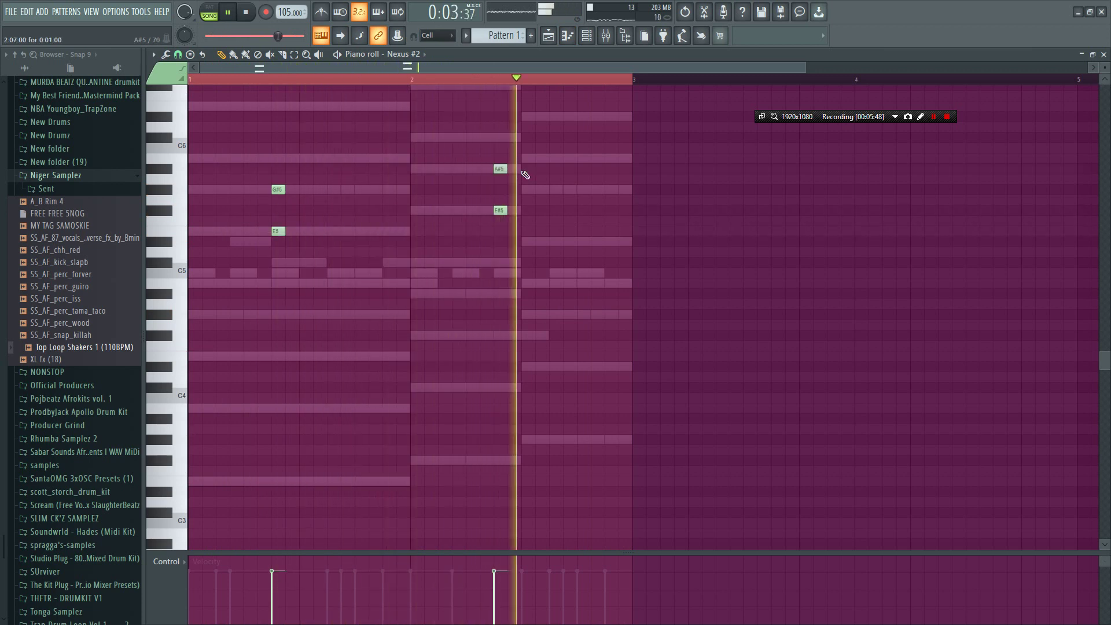
# - Examine the Morphine channel's notes in its piano roll and return to the Channel rack
pyautogui.press('F6')
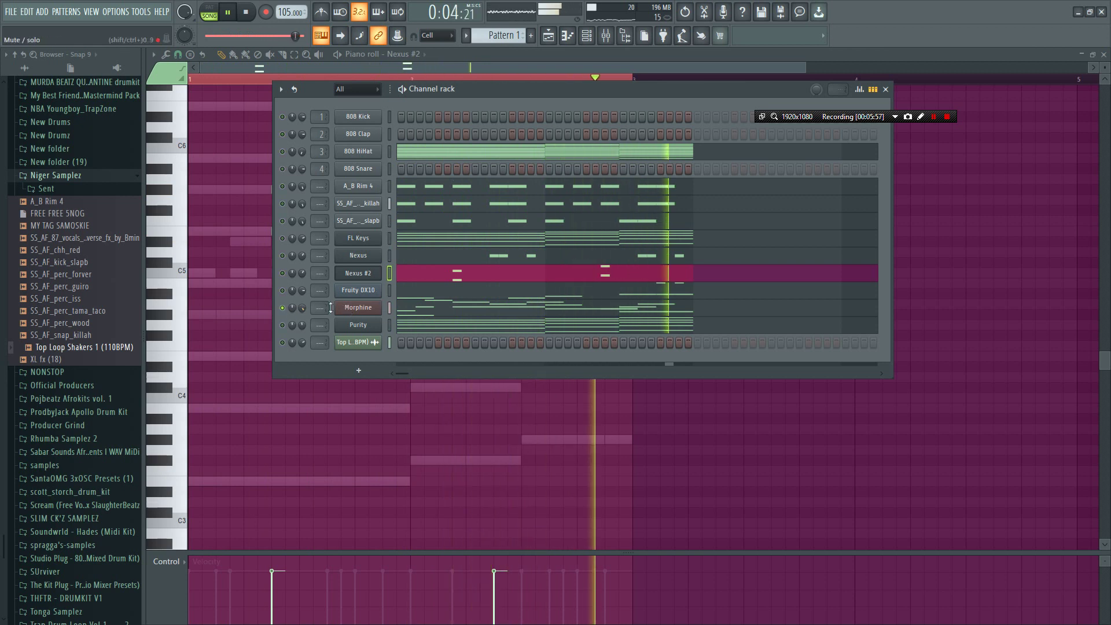
pyautogui.click(416, 310)
pyautogui.press('F6')
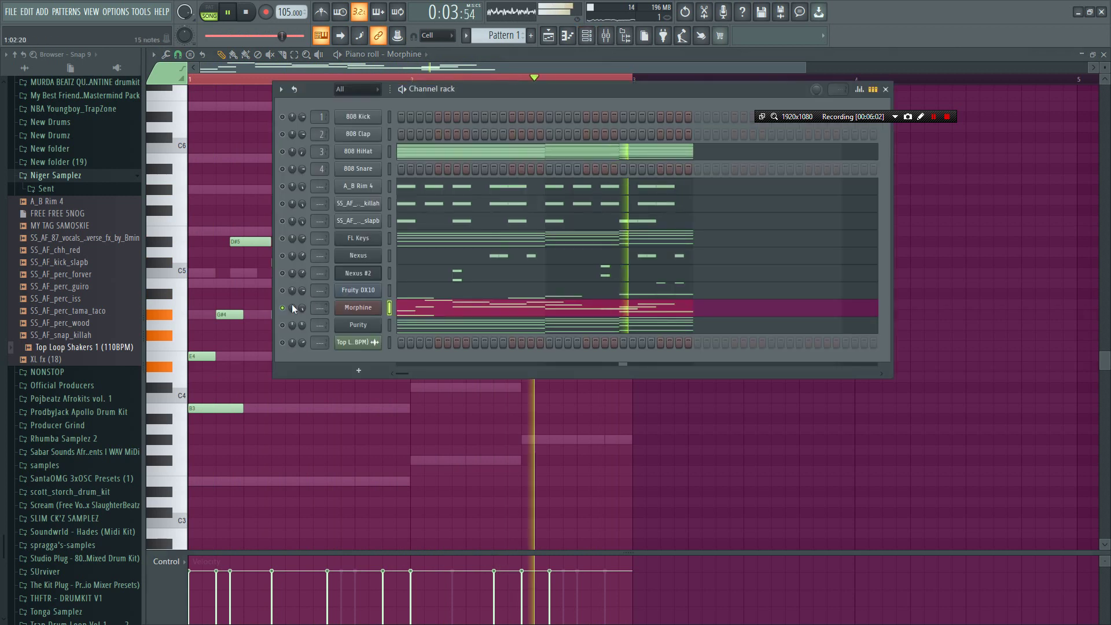